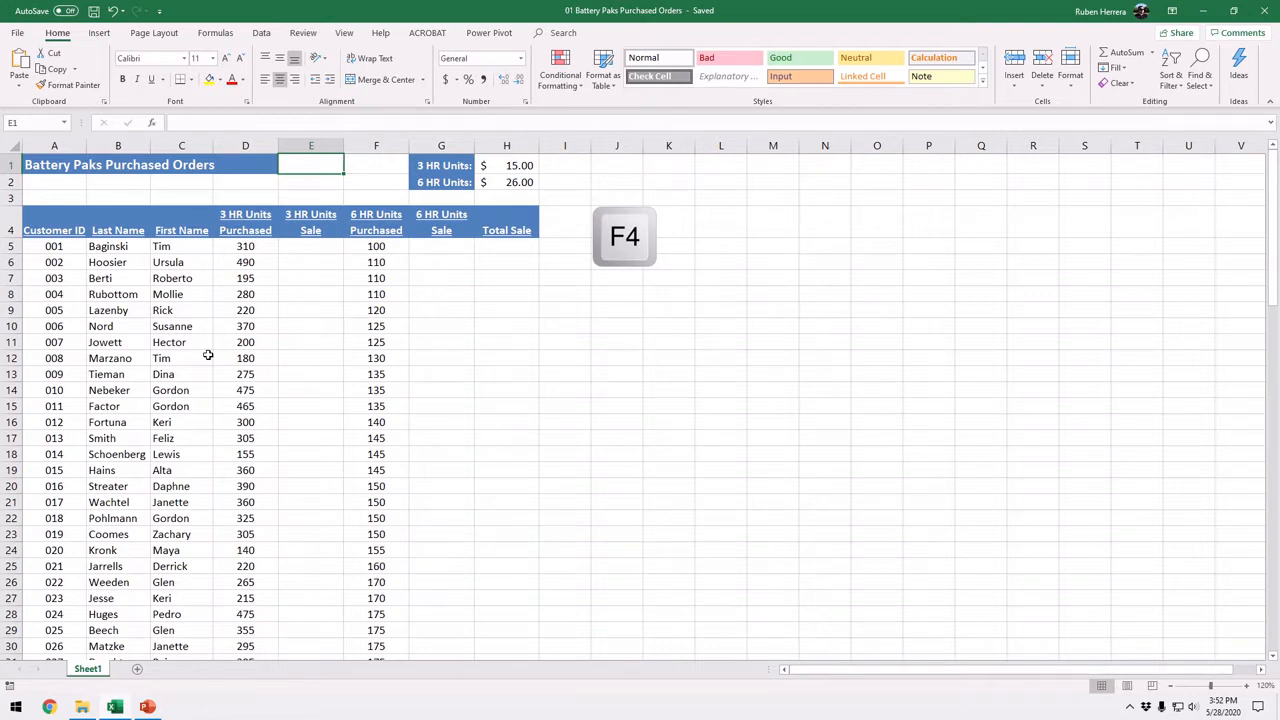
Step: Examine the 3 HR and 6 HR units purchased columns and the 3 HR unit price in H1
click(208, 355)
click(302, 250)
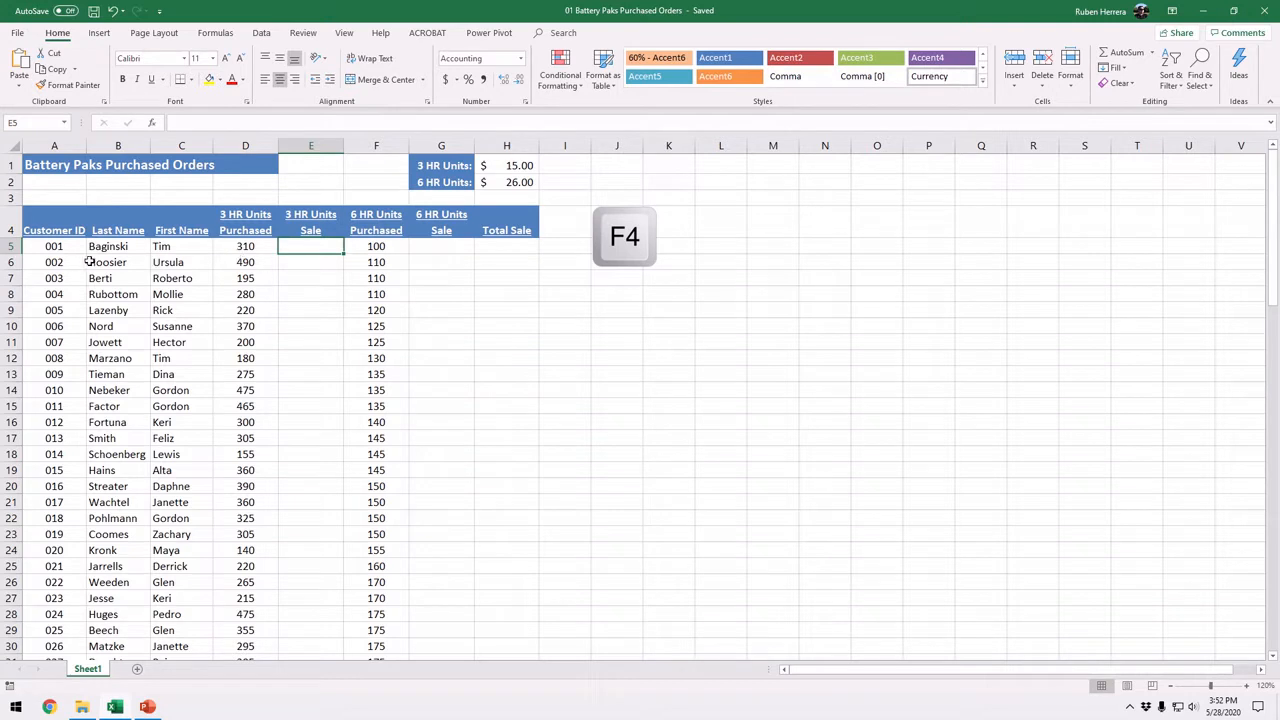
click(250, 147)
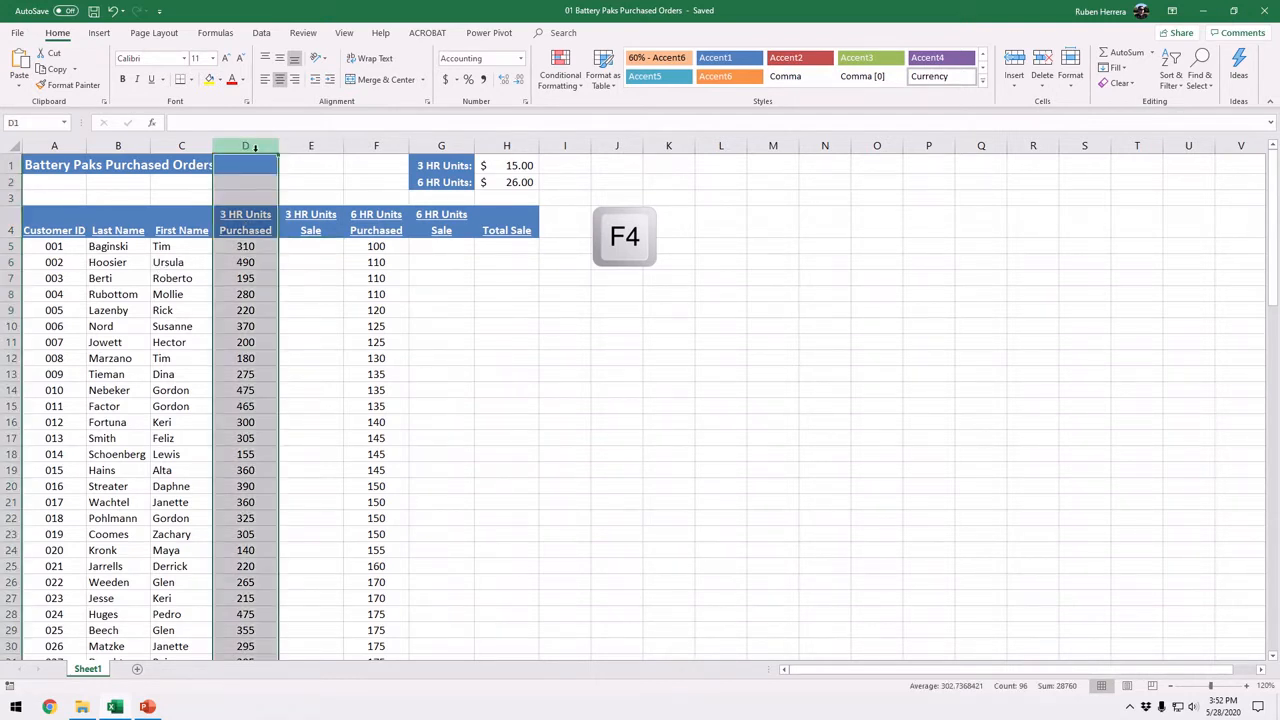
click(247, 292)
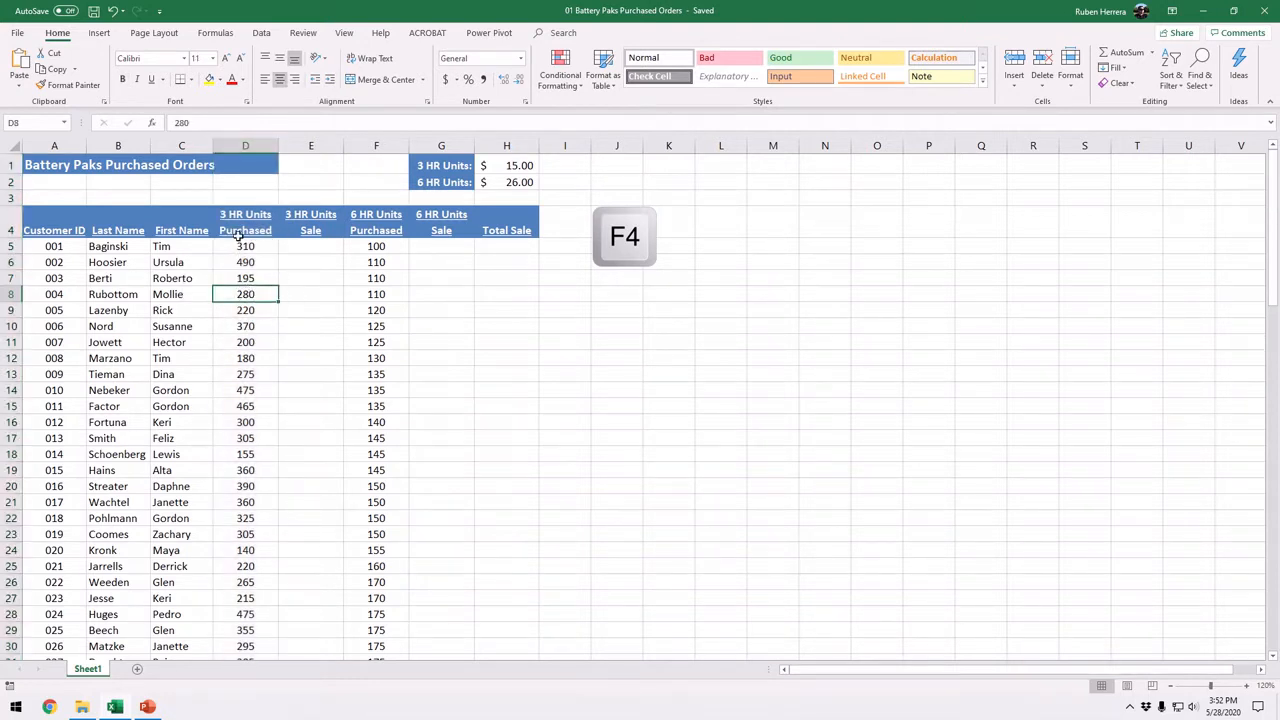
click(521, 166)
key(ctrl)
key(ctrl)
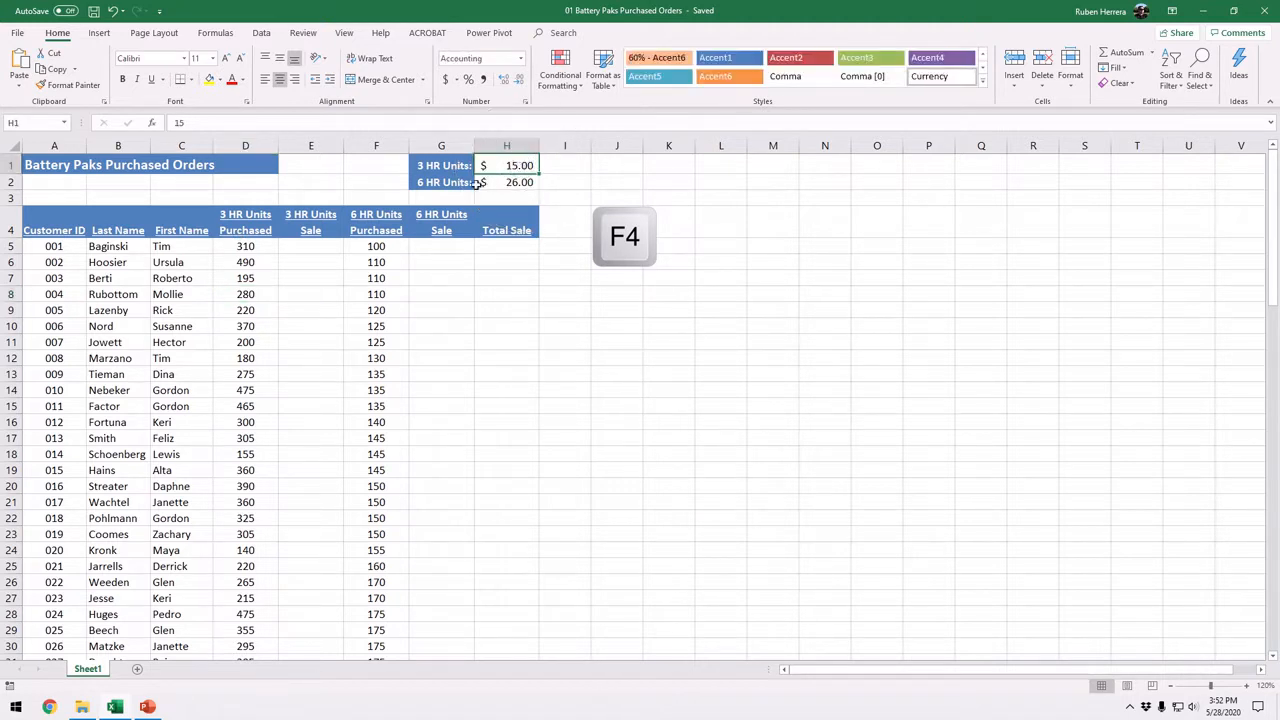
click(385, 146)
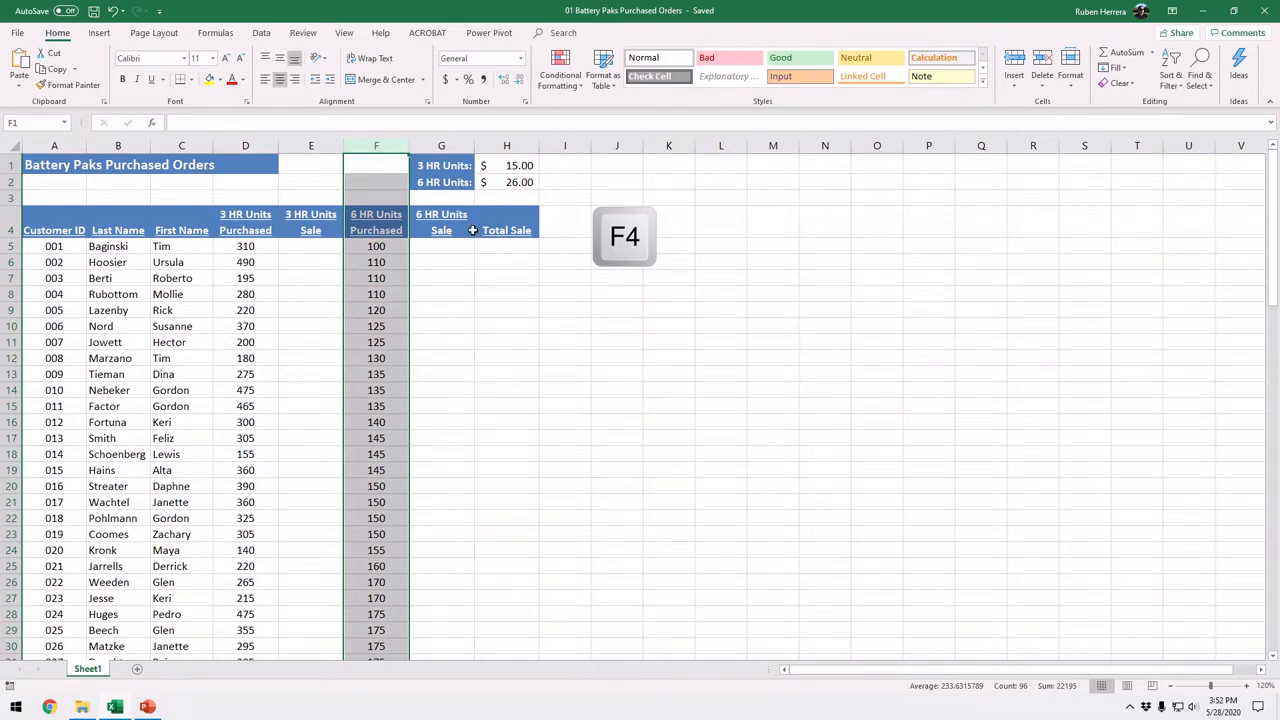
key(ctrl)
Step: Enter the formula =D5*15 in cell E5 for the first customer's 3 HR Units Sale
click(311, 246)
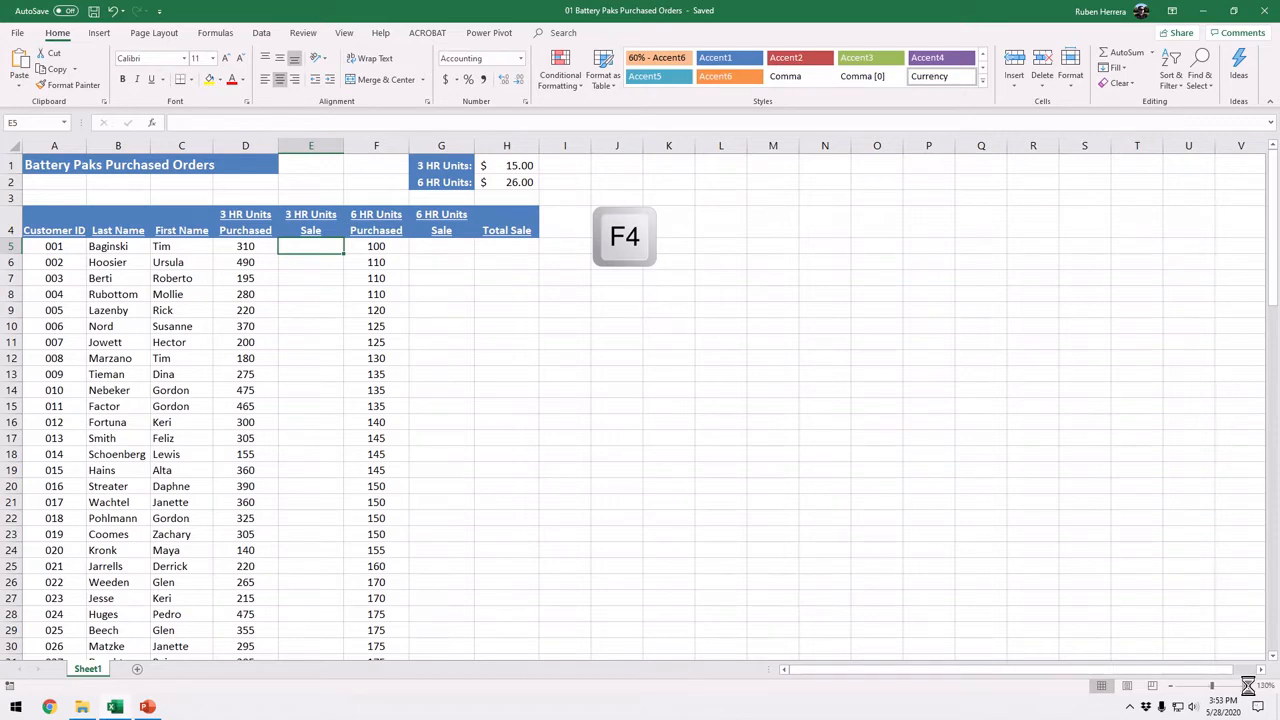
click(1246, 685)
click(1246, 685)
click(1248, 685)
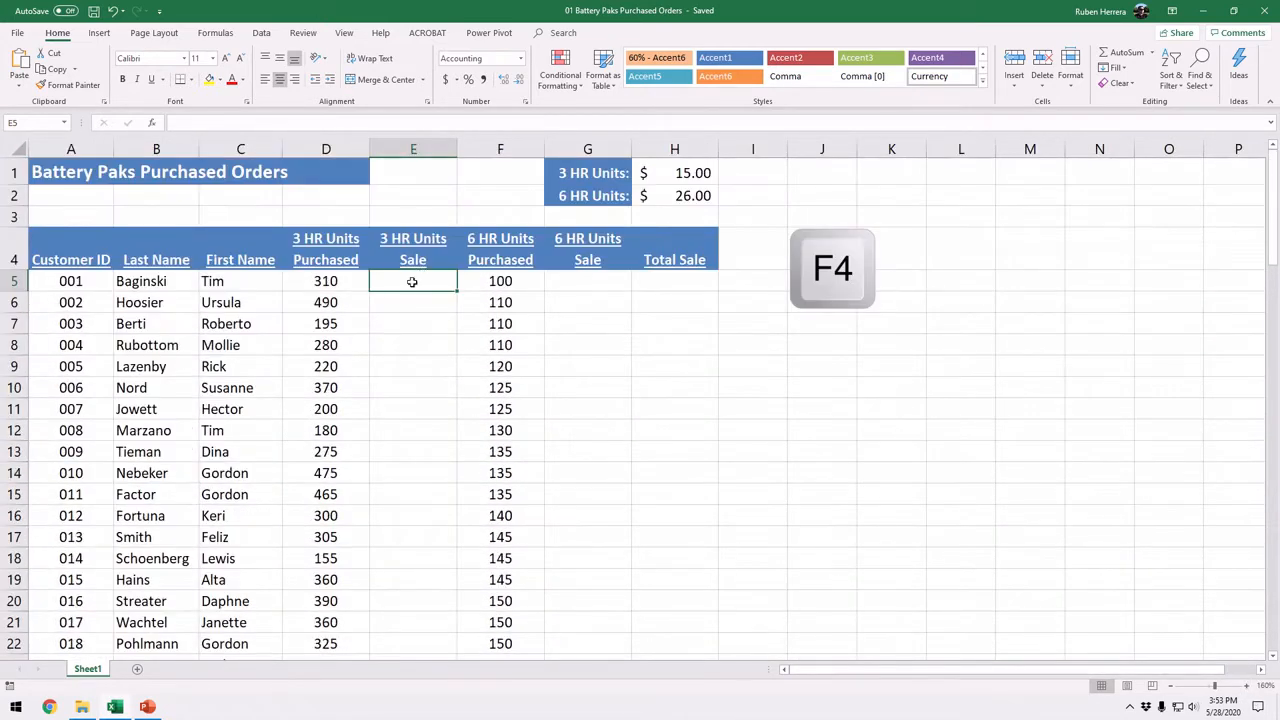
text(=)
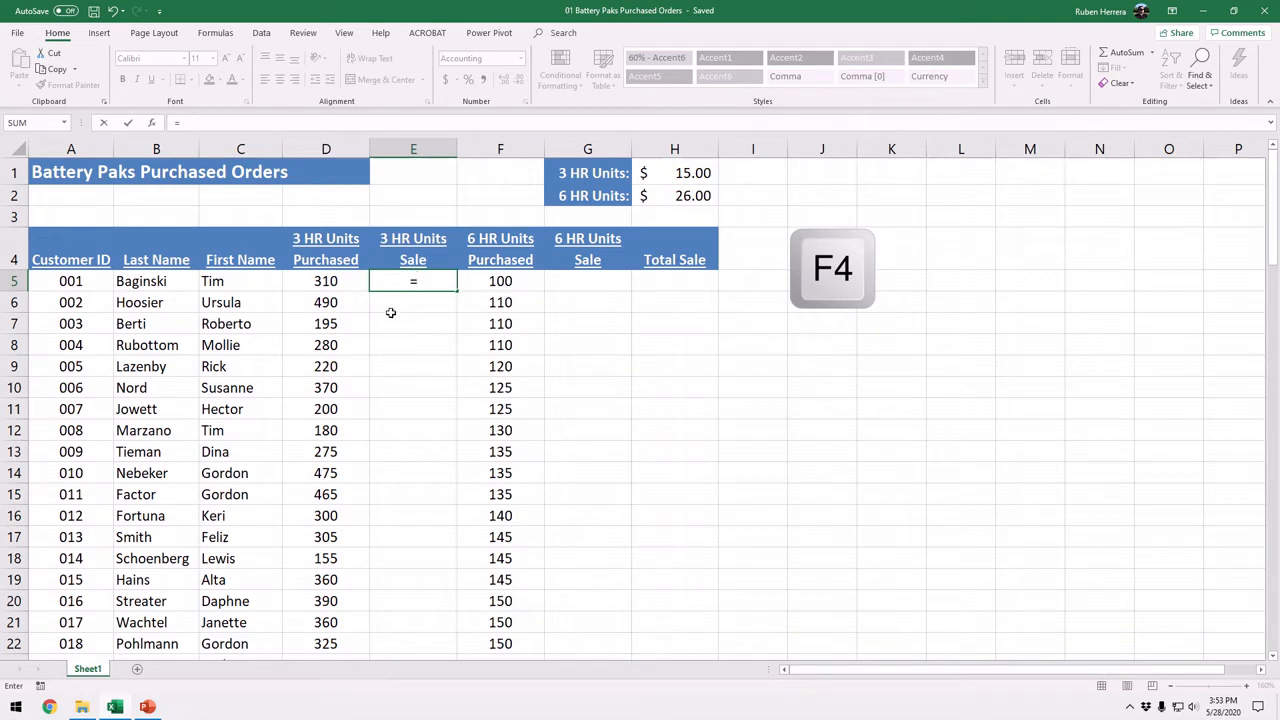
click(330, 283)
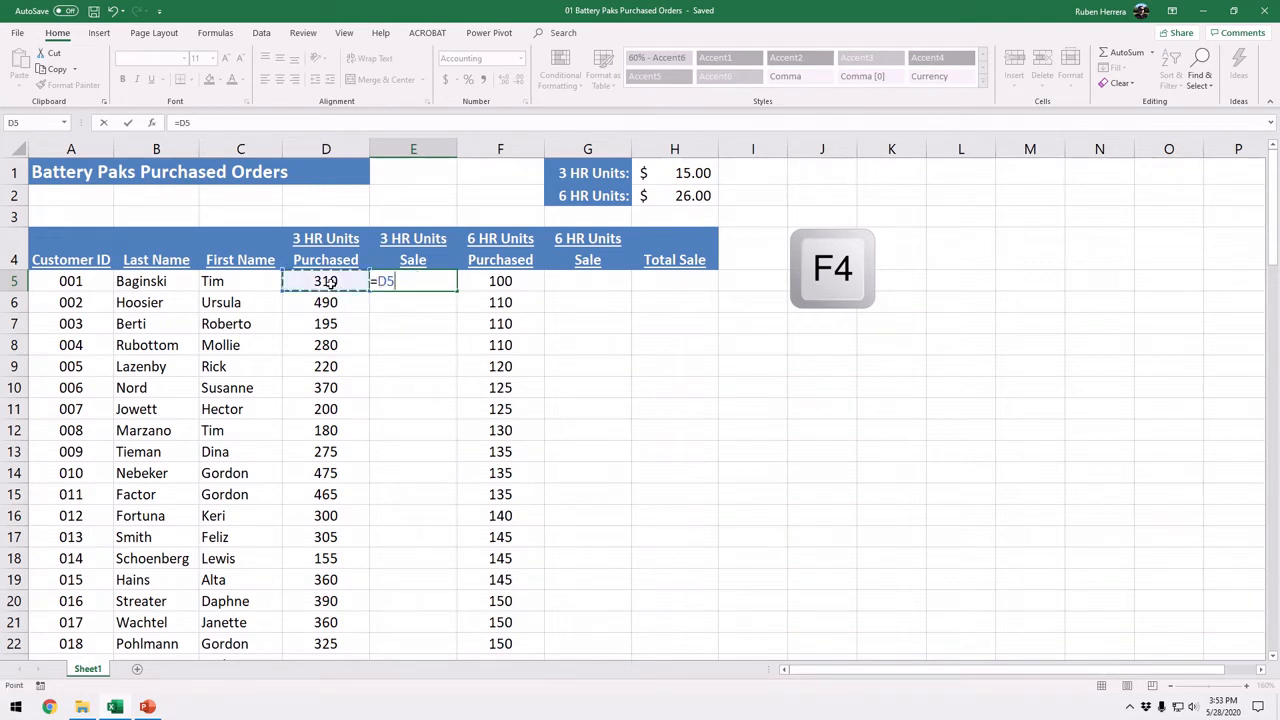
text(*)
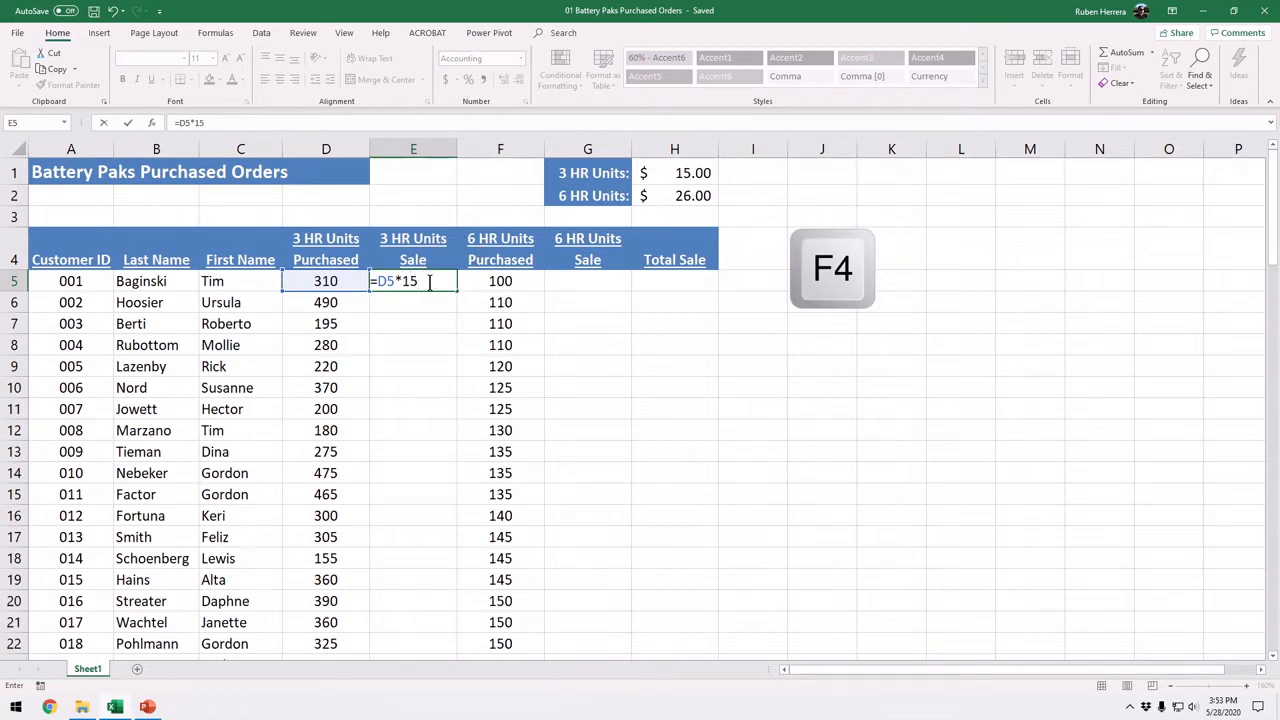
key(Return)
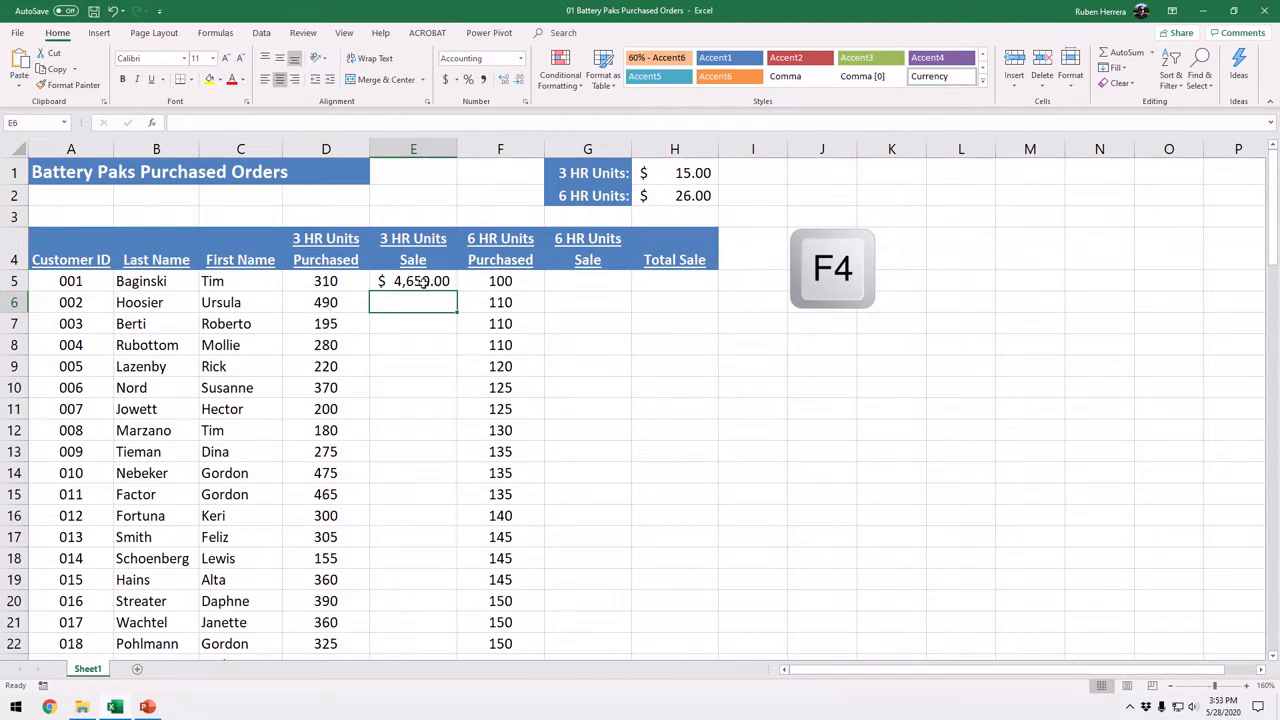
Step: Fill the hard-coded price formula from E5 down the 3 HR Units Sale column through E17
key(ctrl)
key(ctrl)
key(ctrl)
key(ctrl)
click(447, 284)
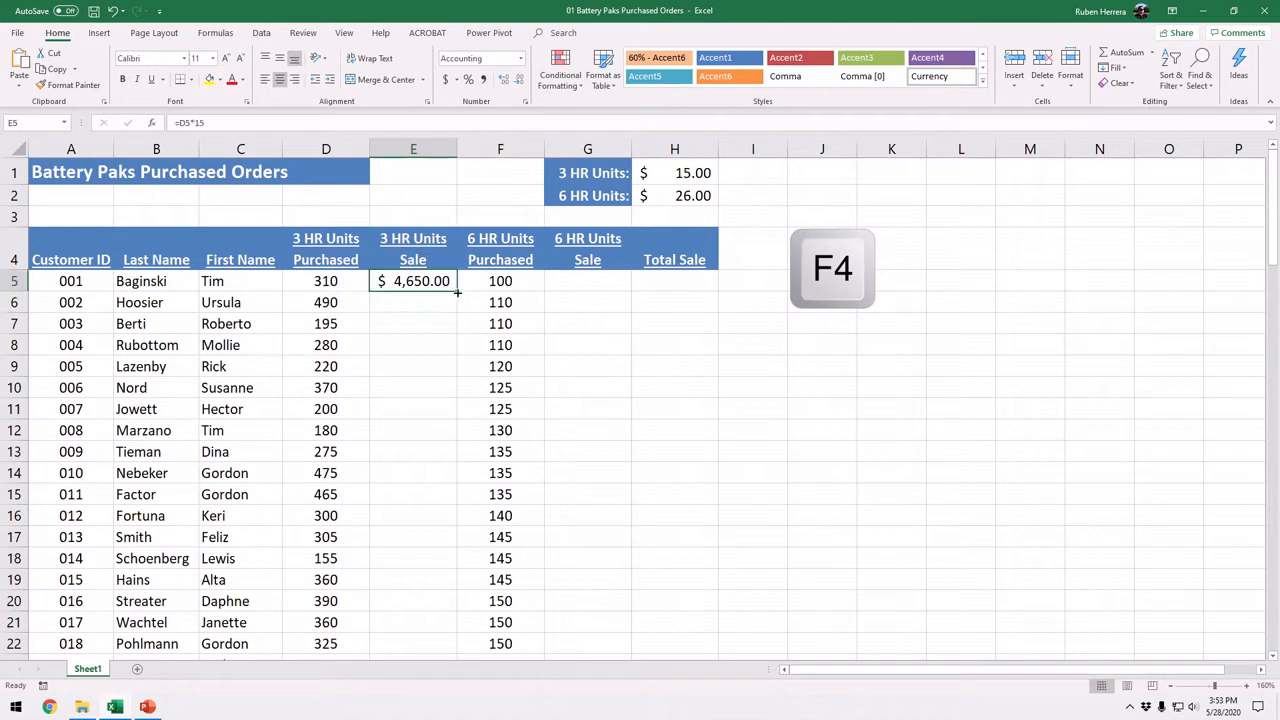
drag(457, 292, 452, 538)
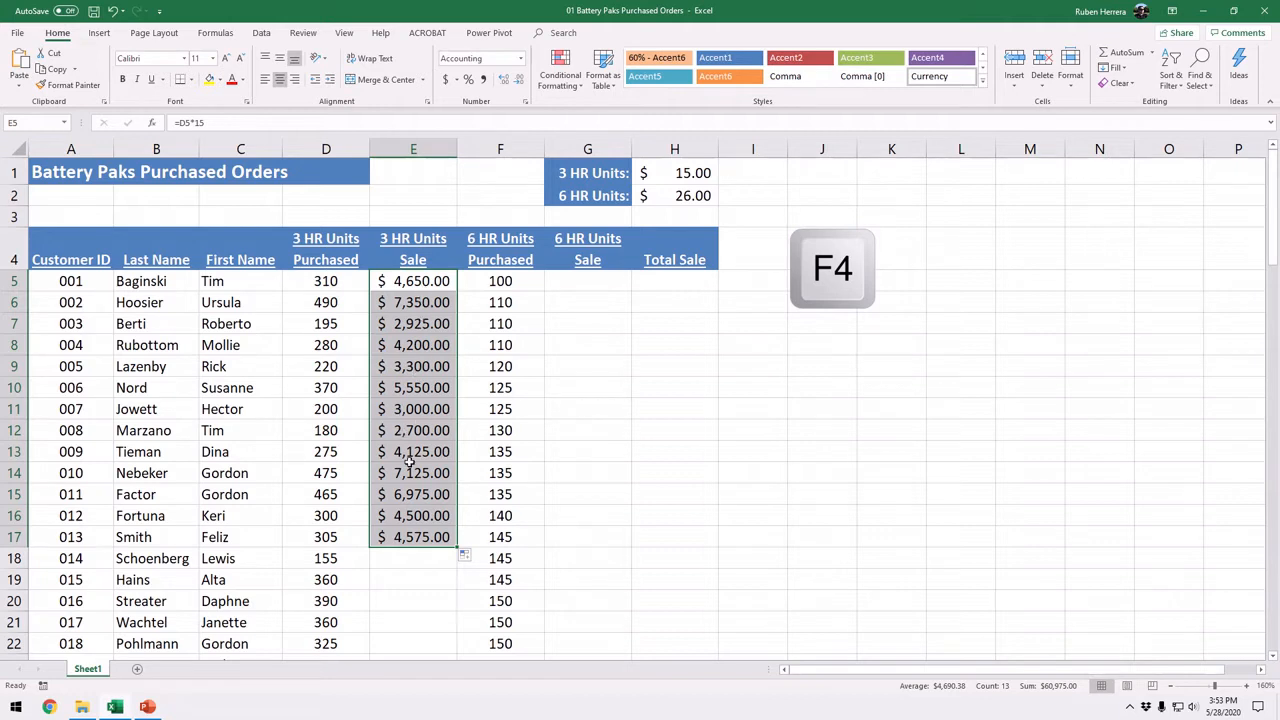
Step: Undo the fill and the hard-coded formula entry in the 3 HR Units Sale column
click(671, 179)
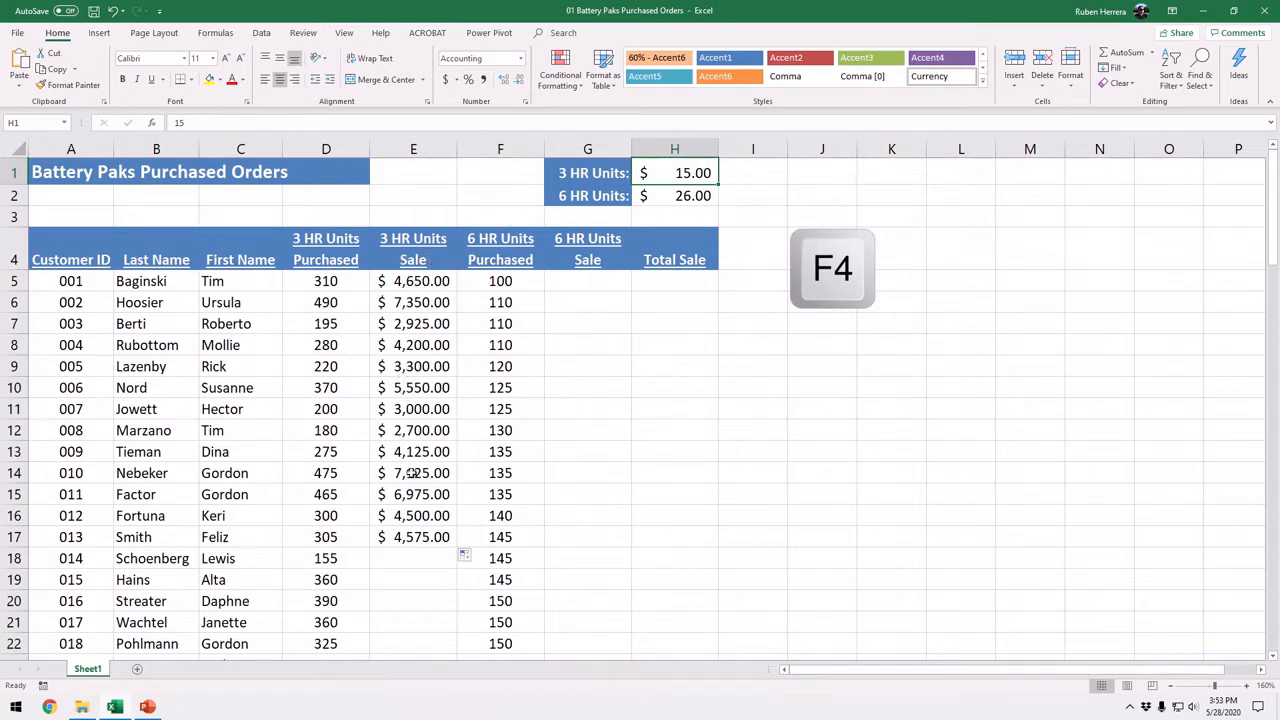
click(112, 12)
click(112, 12)
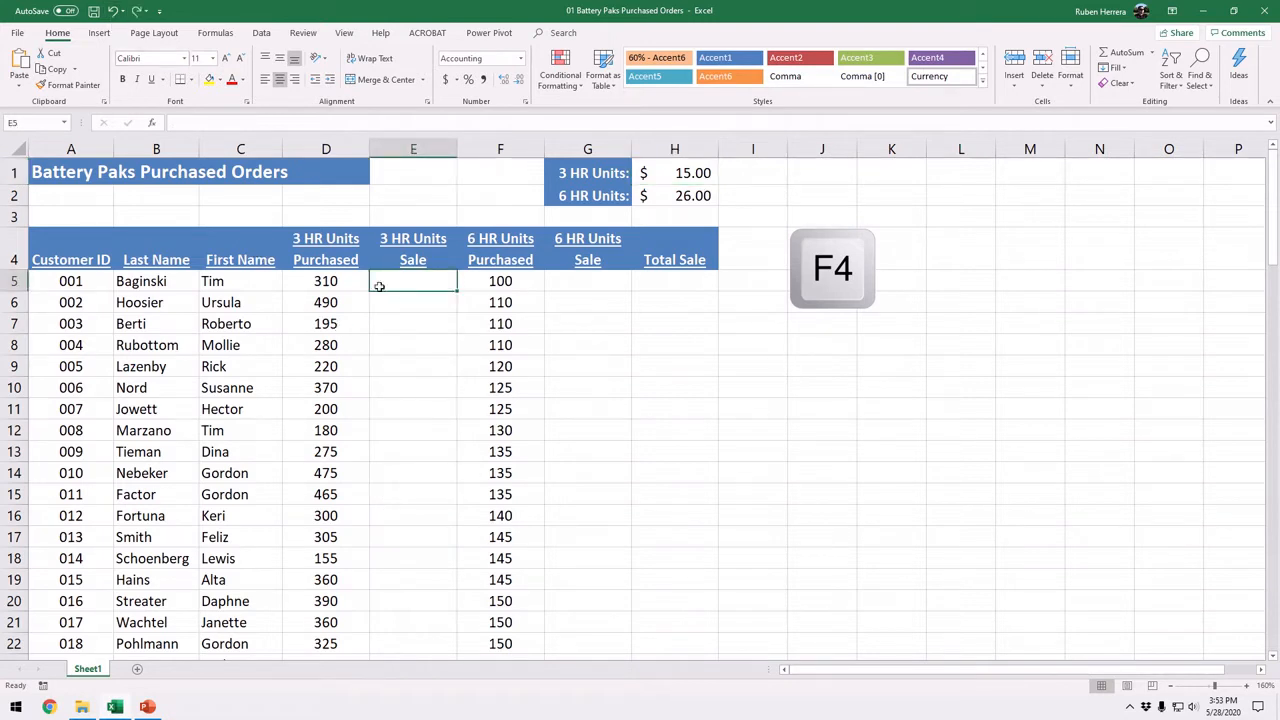
Step: Enter the formula =D5*H1 in cell E5, multiplying the units purchased by the 3 HR price cell
text(=)
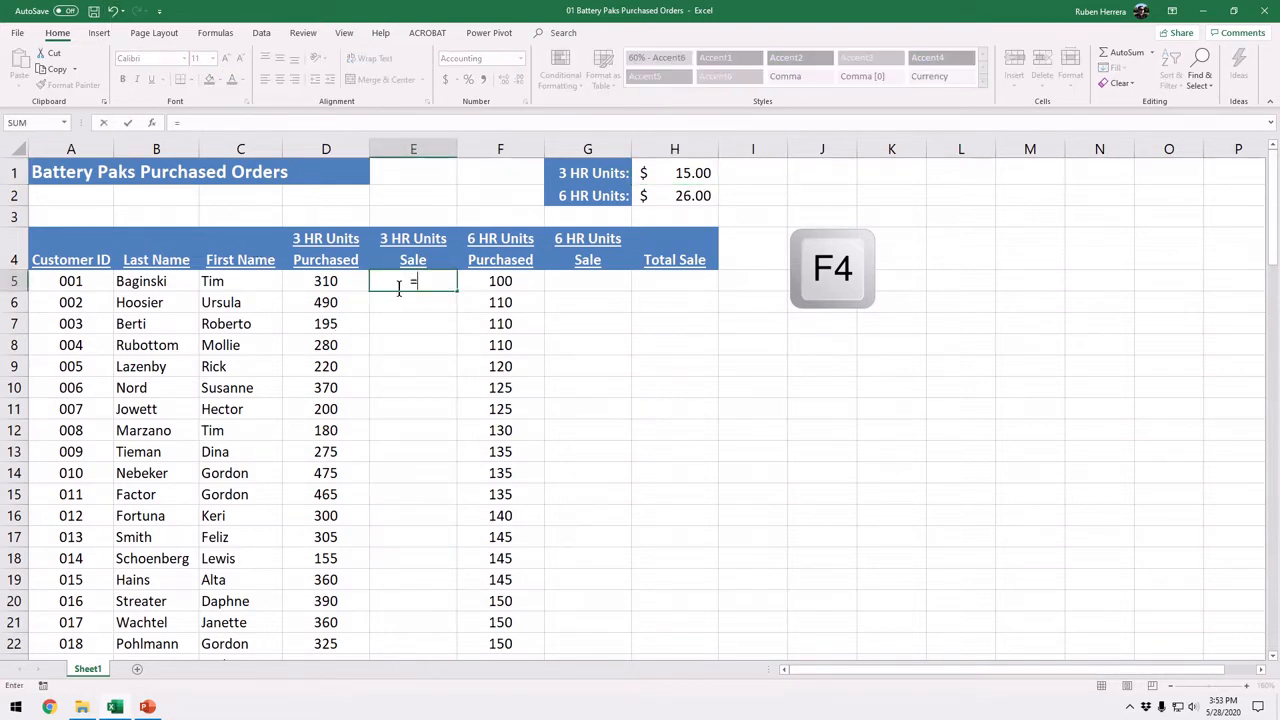
click(337, 284)
text(*)
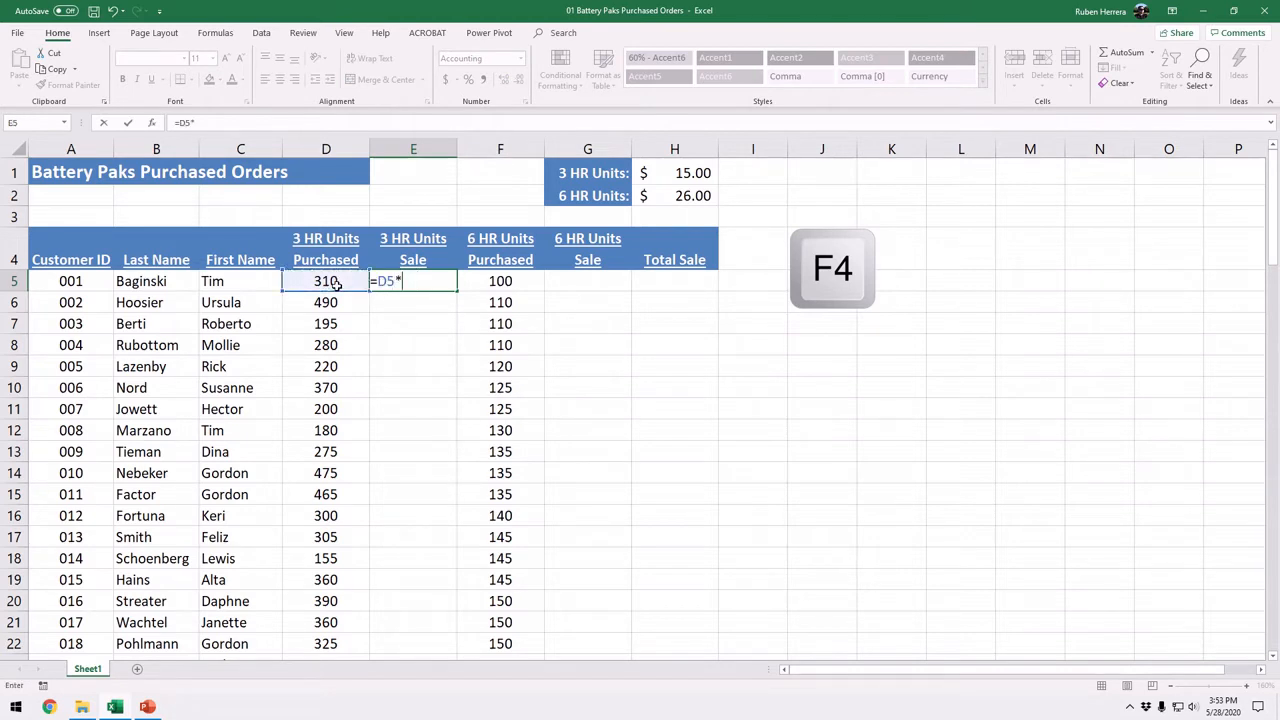
click(688, 175)
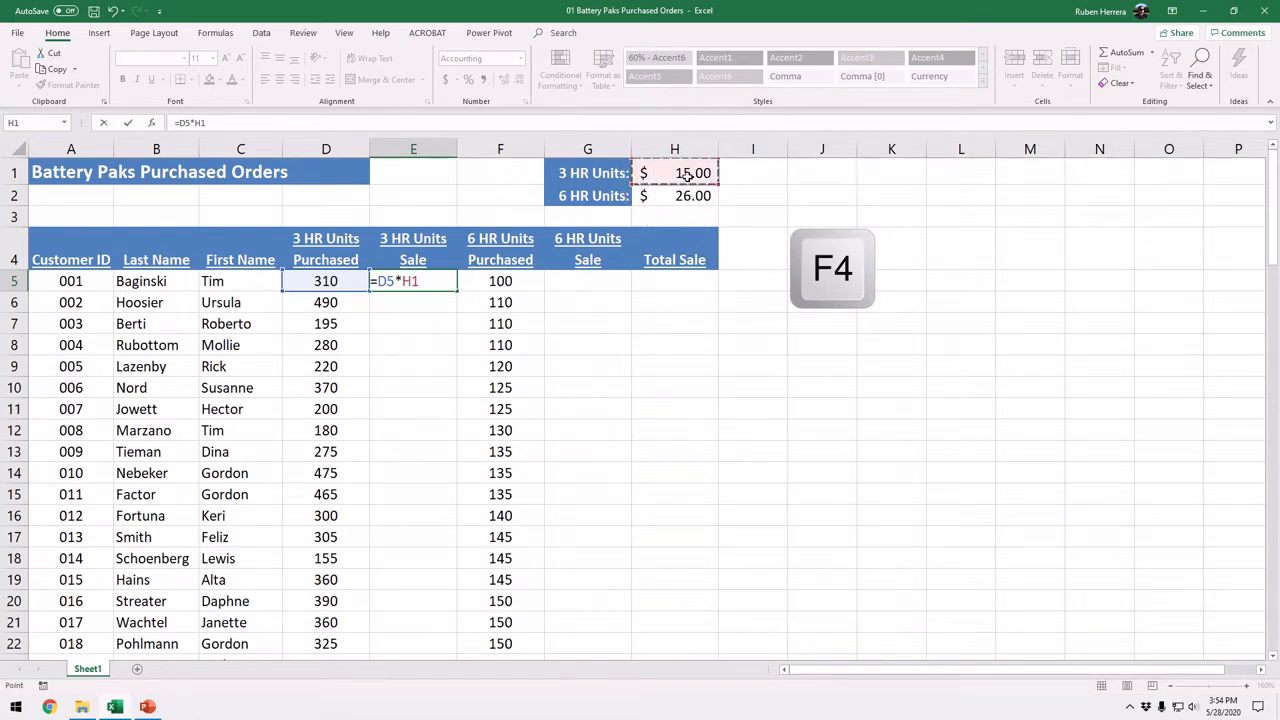
key(Return)
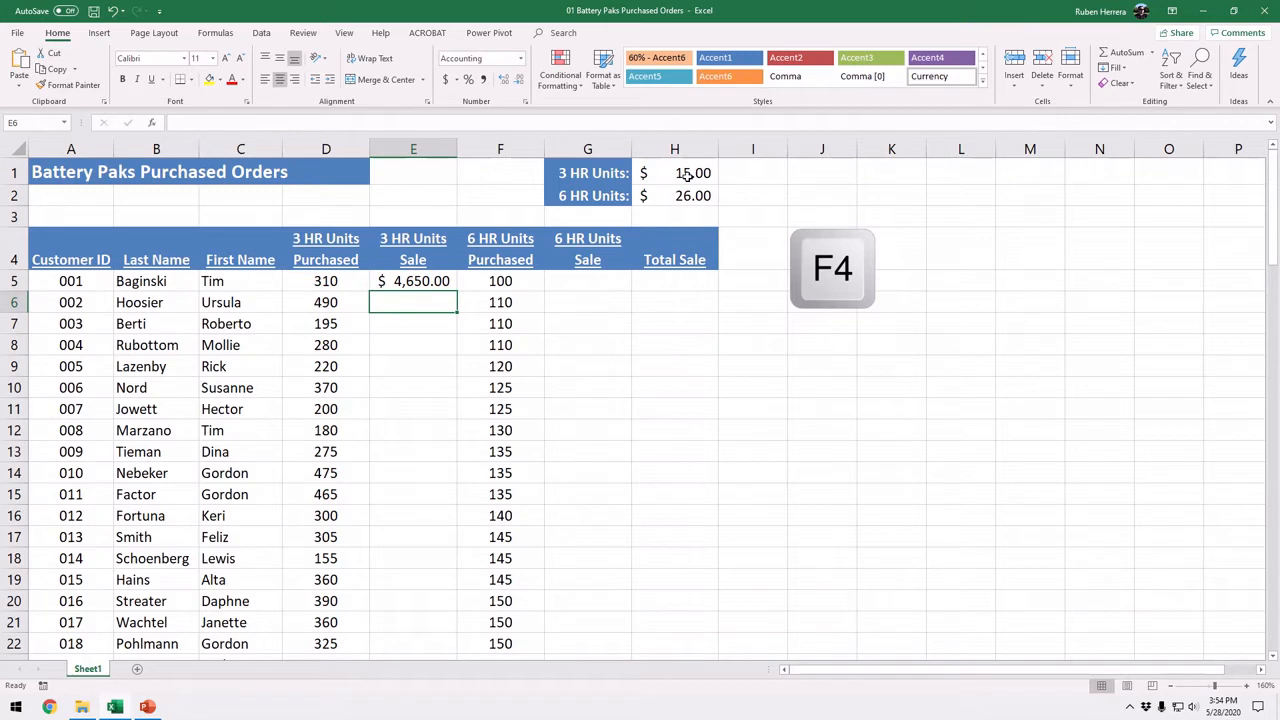
Step: Set the 3 HR Units price in cell H1 to 16
click(688, 175)
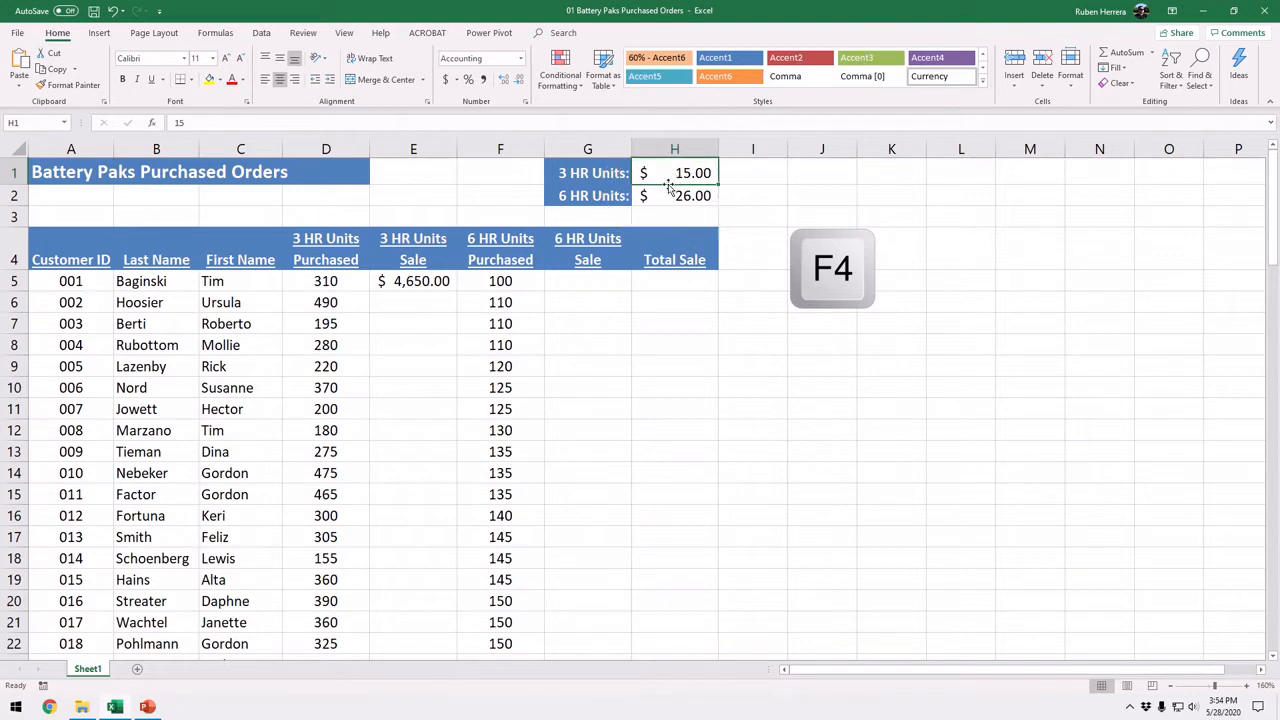
text(6)
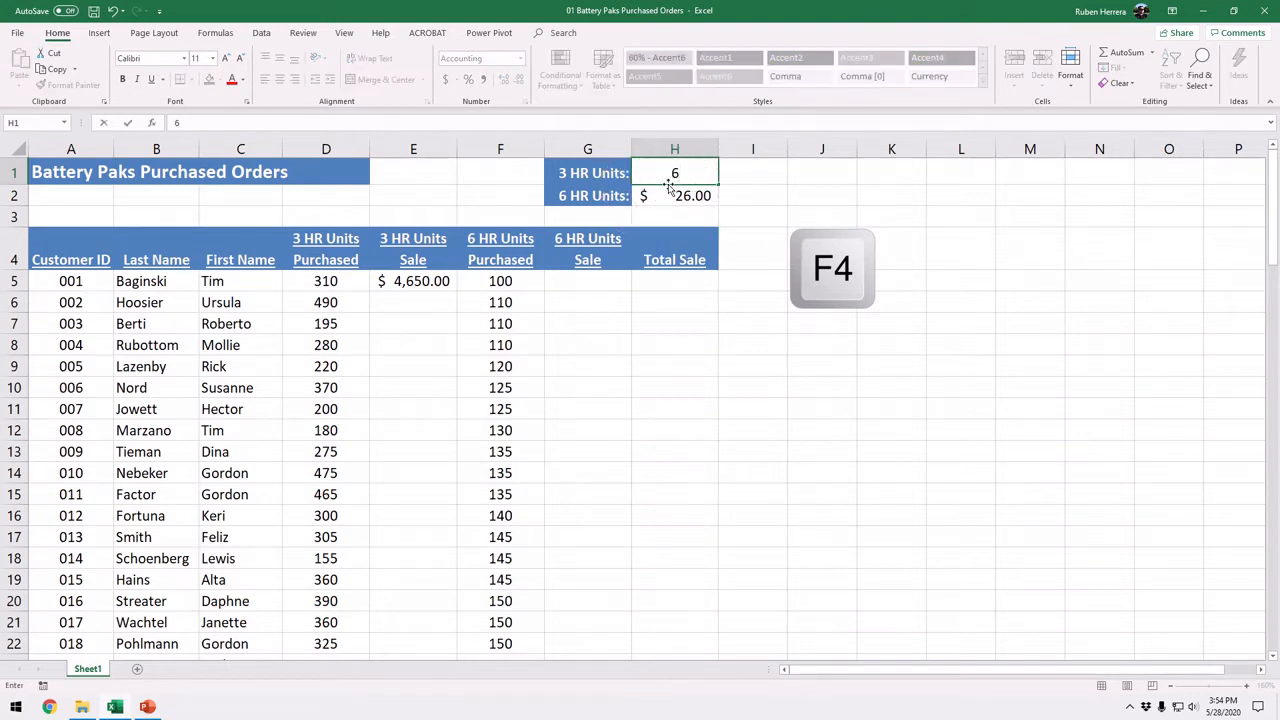
text(6)
key(Return)
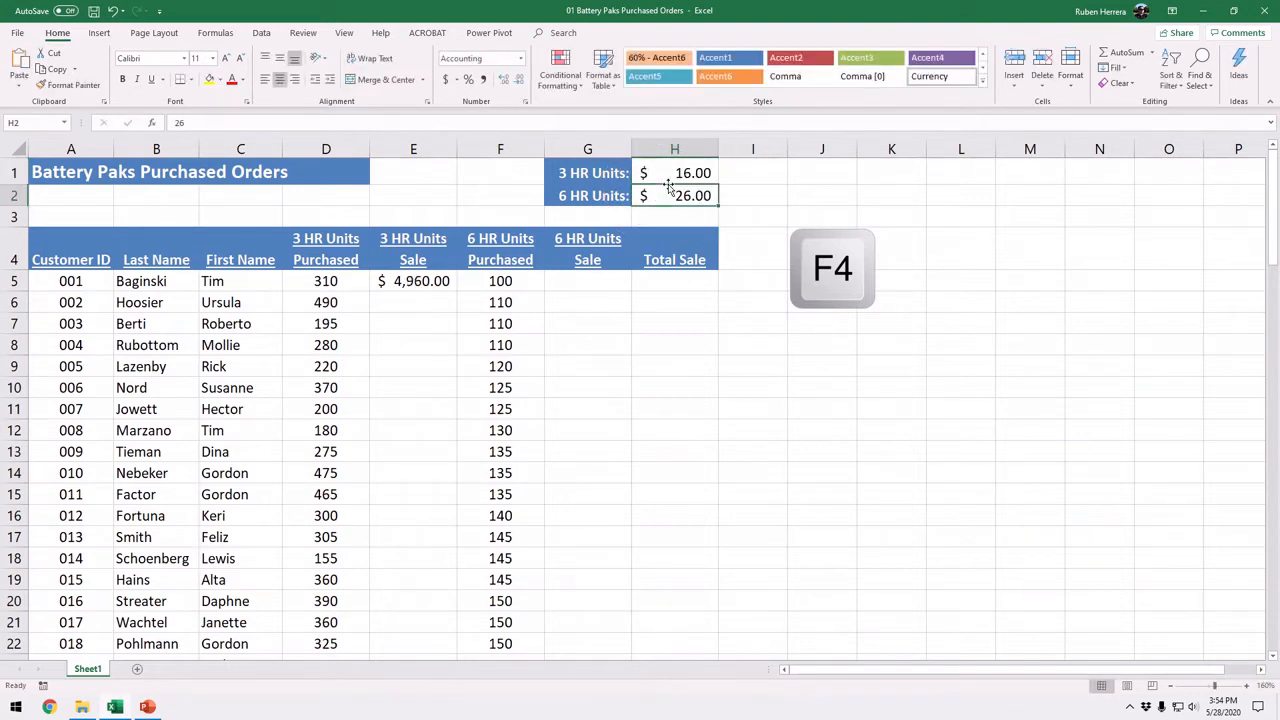
Step: Check the E5 formula's references and fill it down the 3 HR Units Sale column through E14
double_click(428, 283)
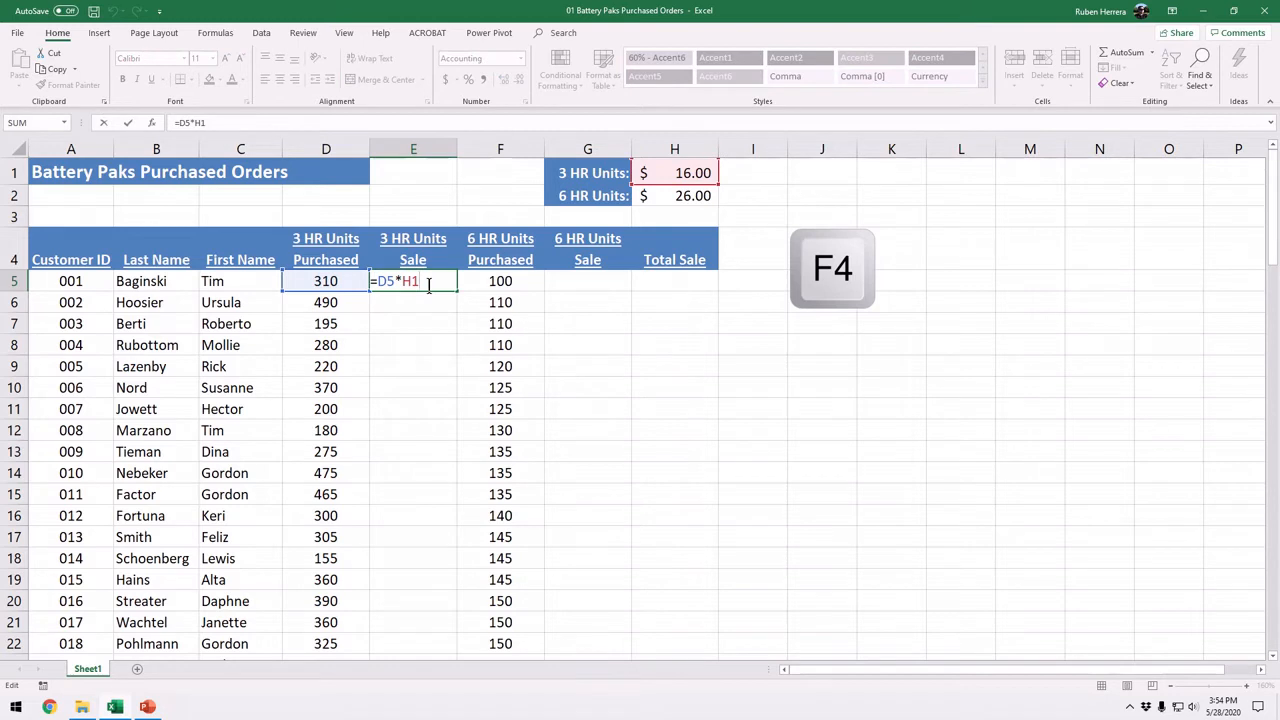
key(Return)
click(428, 283)
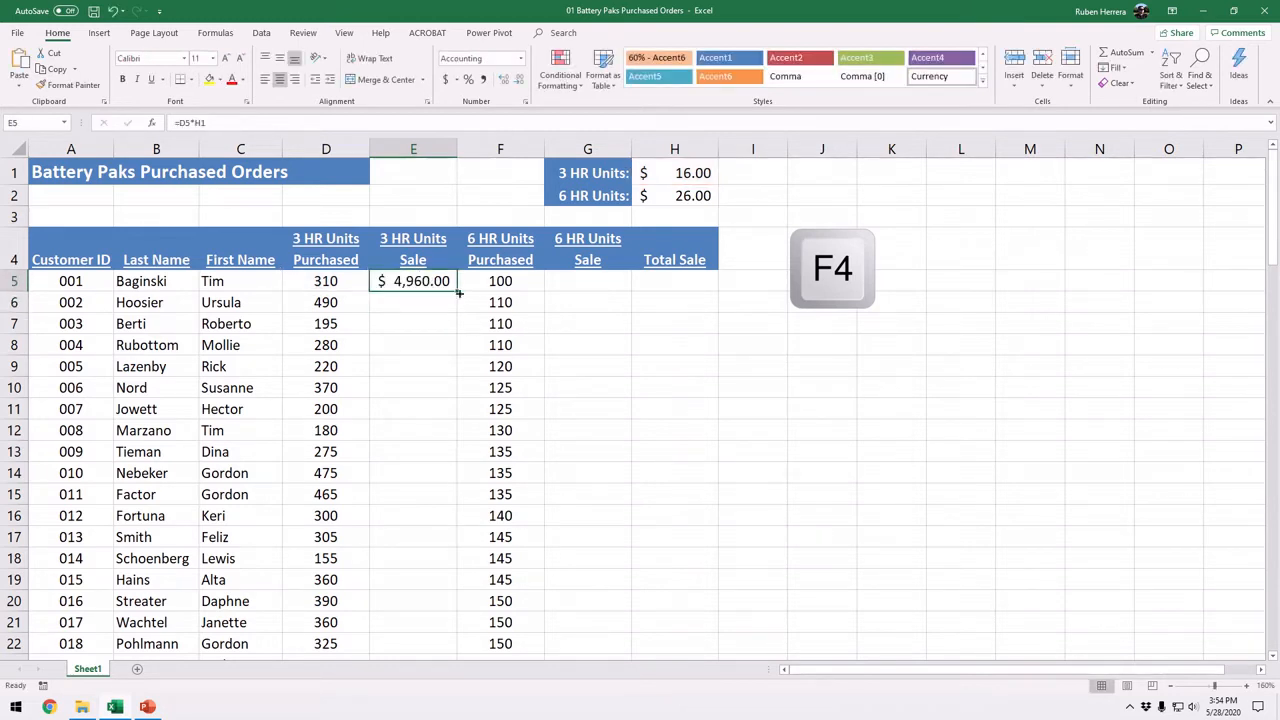
drag(458, 292, 464, 490)
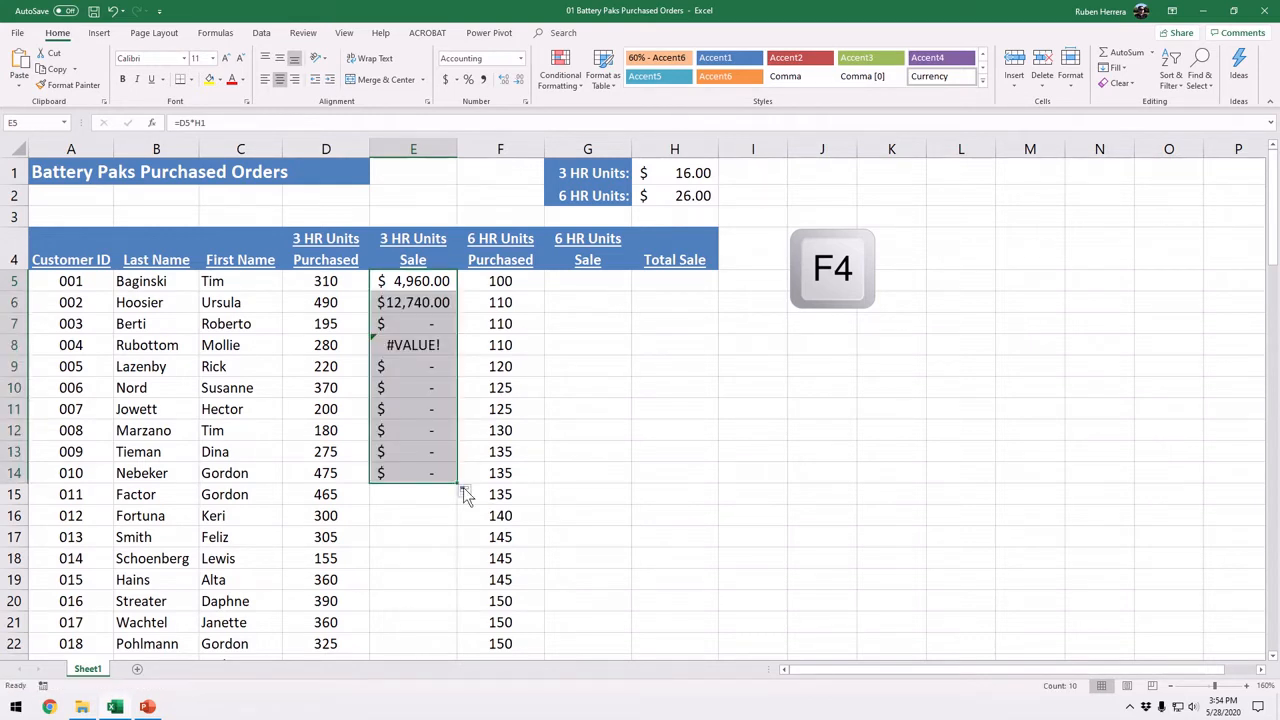
Step: Inspect the formulas in E5, E6 and E7 to see which price cell each row references
click(408, 281)
double_click(409, 281)
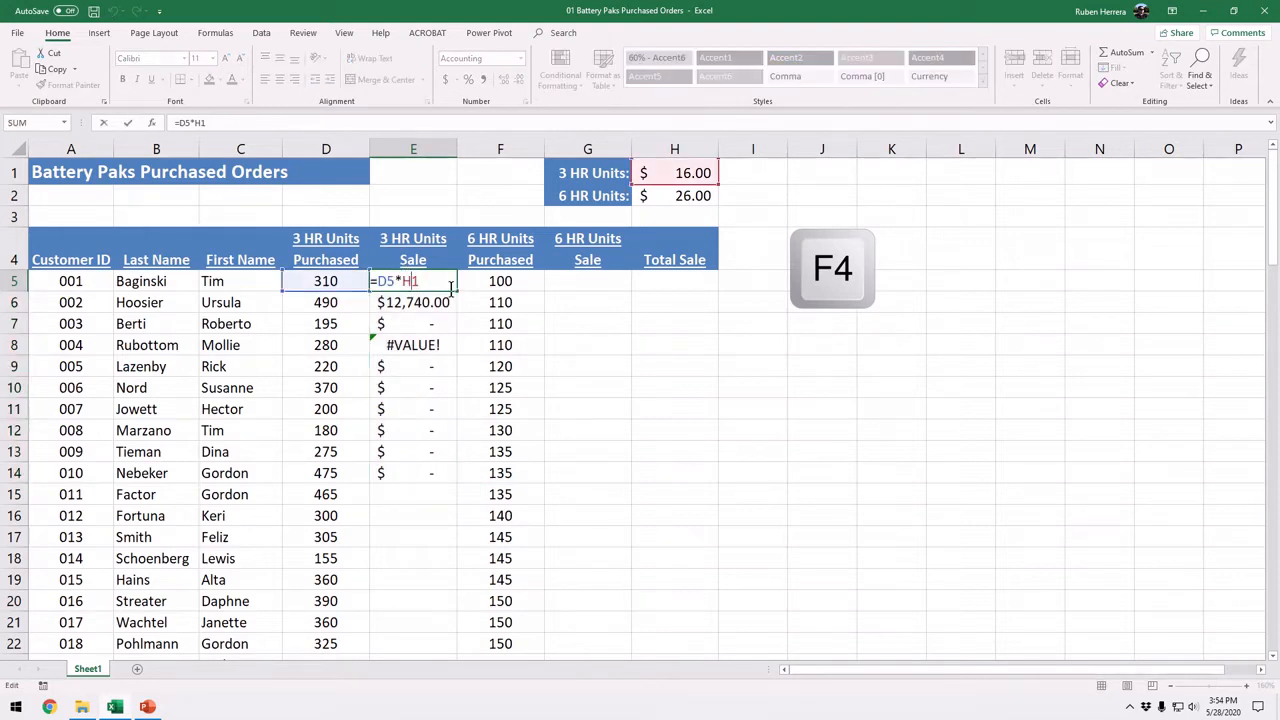
key(Escape)
click(421, 302)
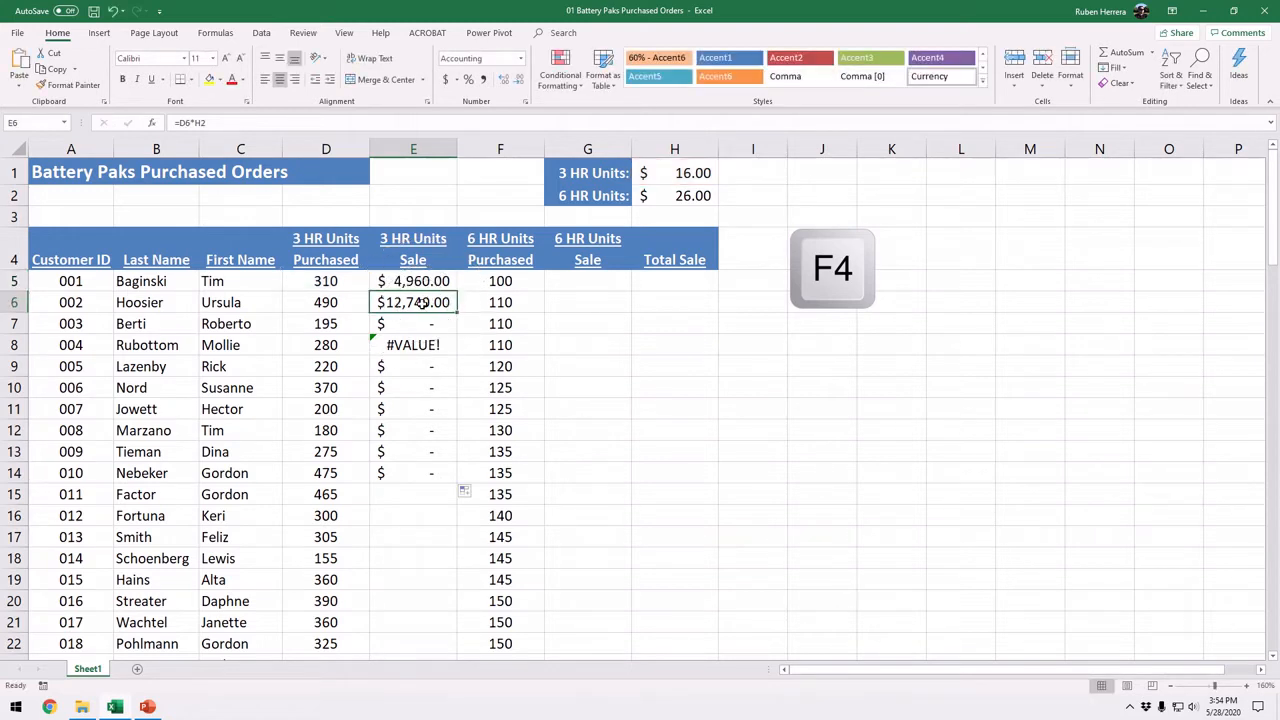
click(417, 323)
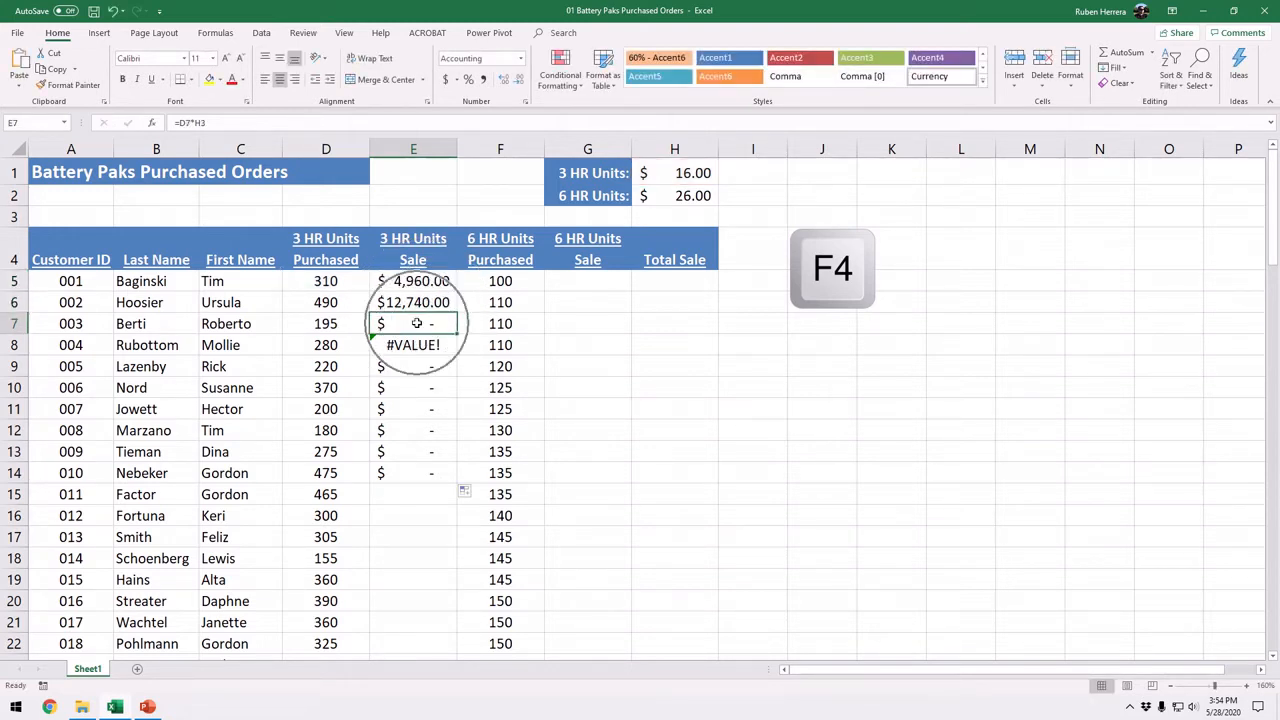
double_click(411, 322)
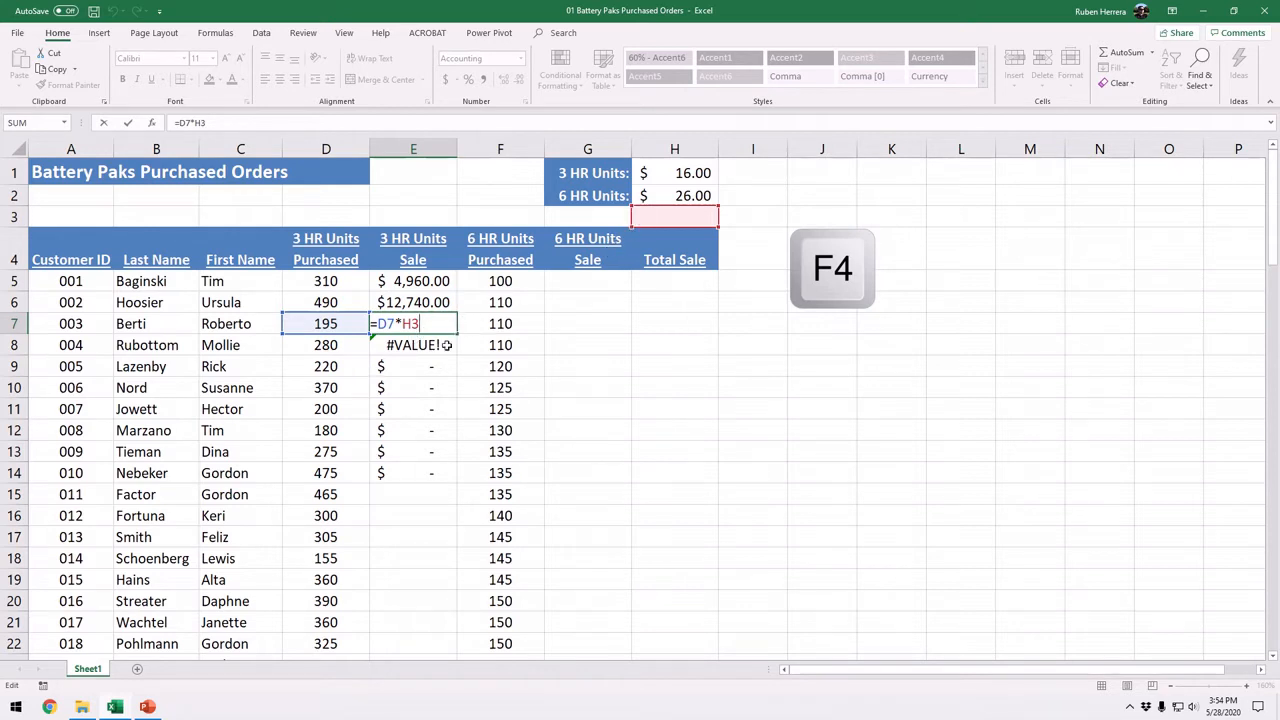
click(671, 231)
key(ctrl+Return)
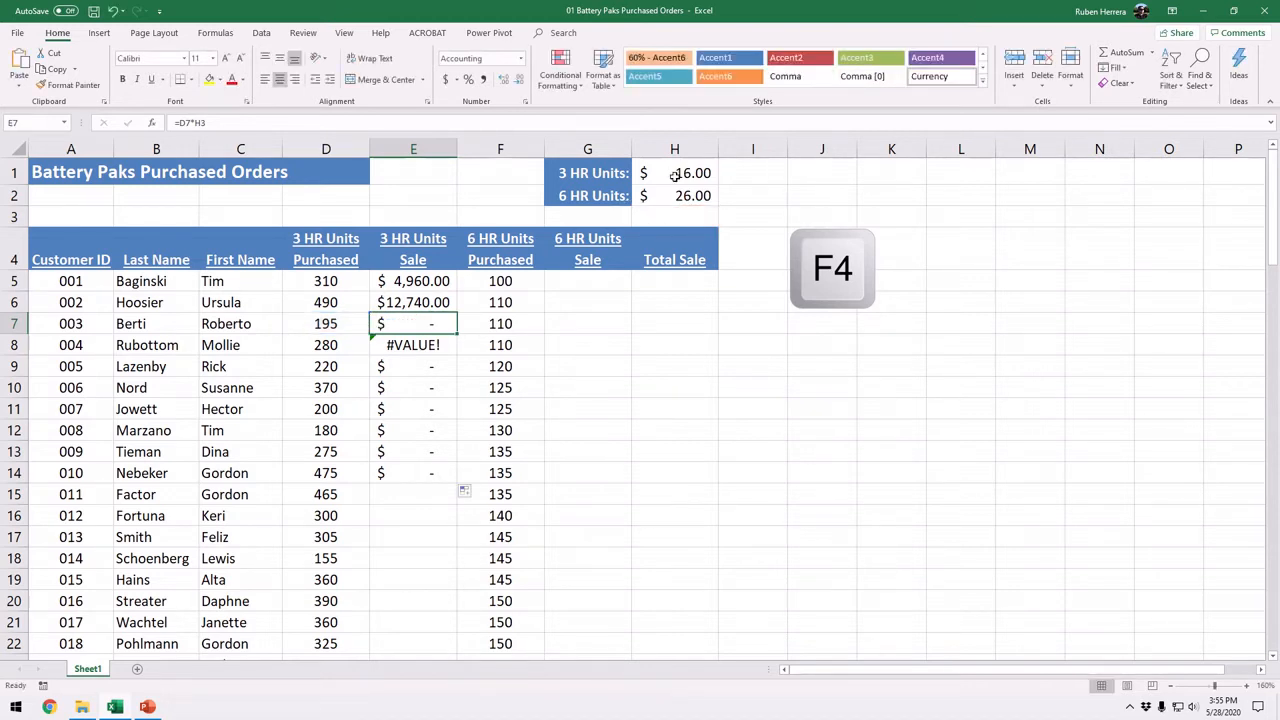
Step: Review the E5 formula together with its referenced cells D5 and H1, leaving the formula as it is
click(437, 283)
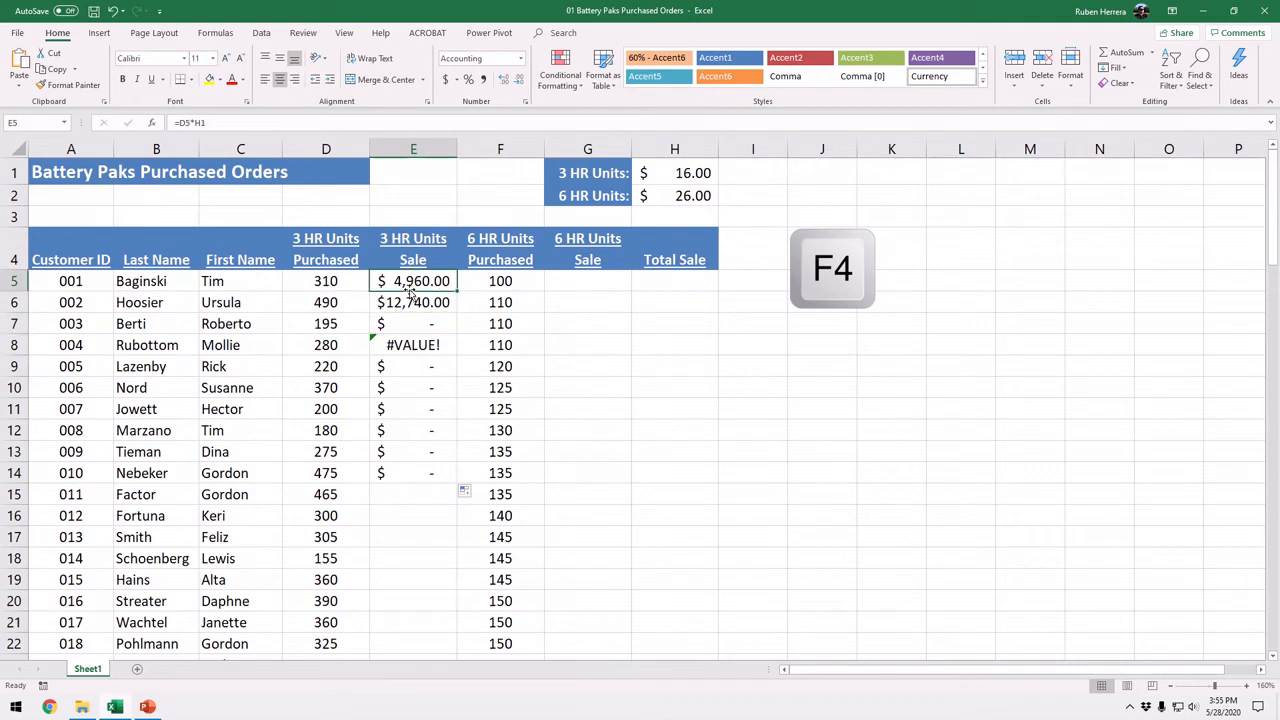
click(331, 283)
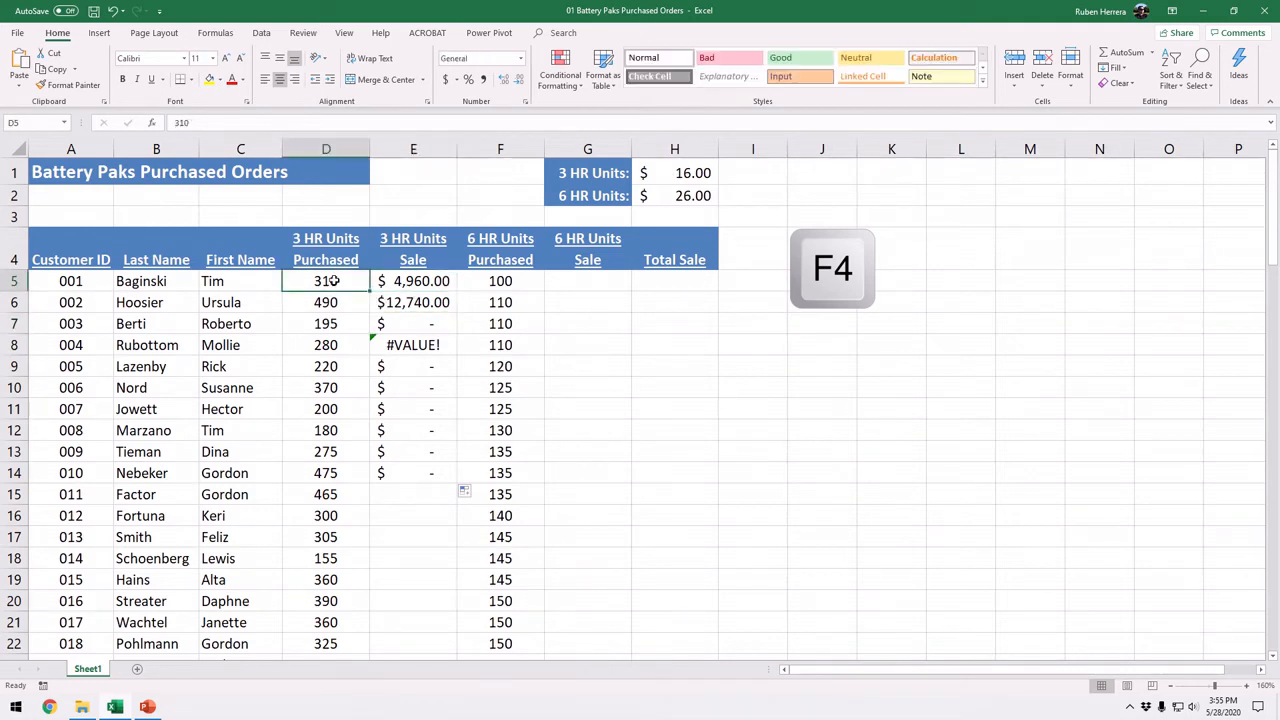
click(669, 177)
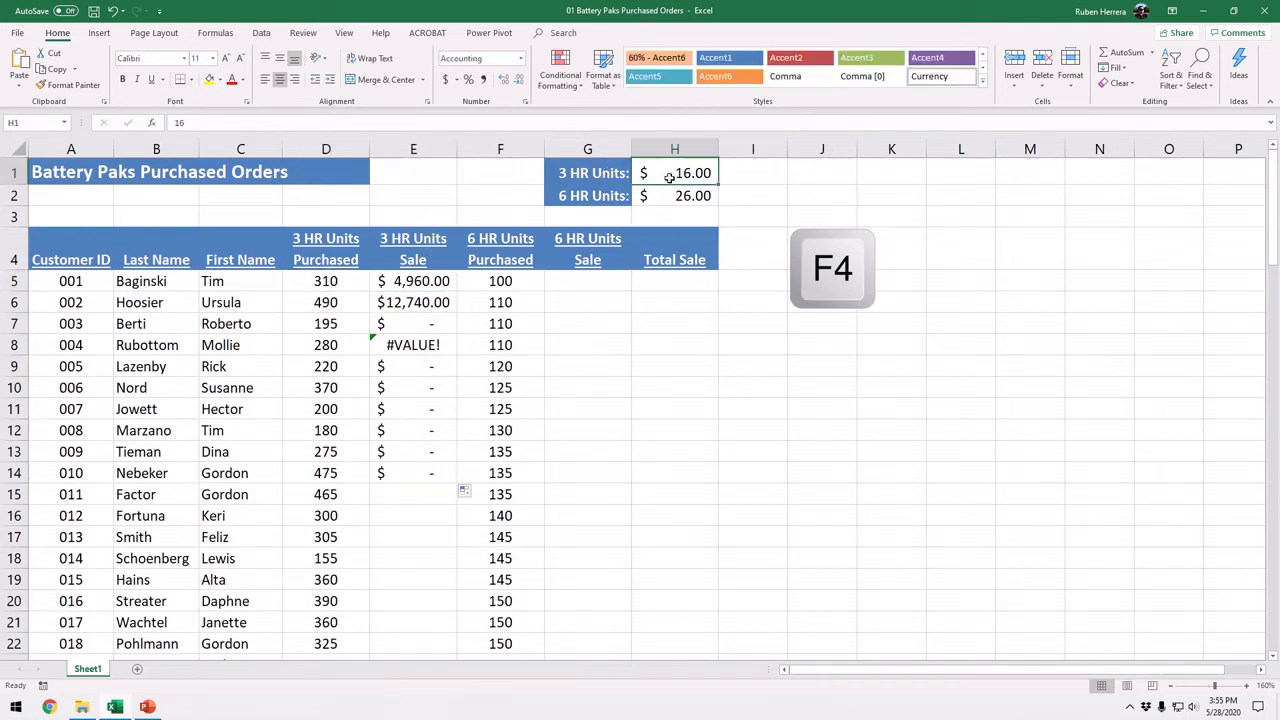
key(ctrl)
key(ctrl)
key(ctrl)
key(ctrl)
key(ctrl)
key(ctrl)
double_click(412, 283)
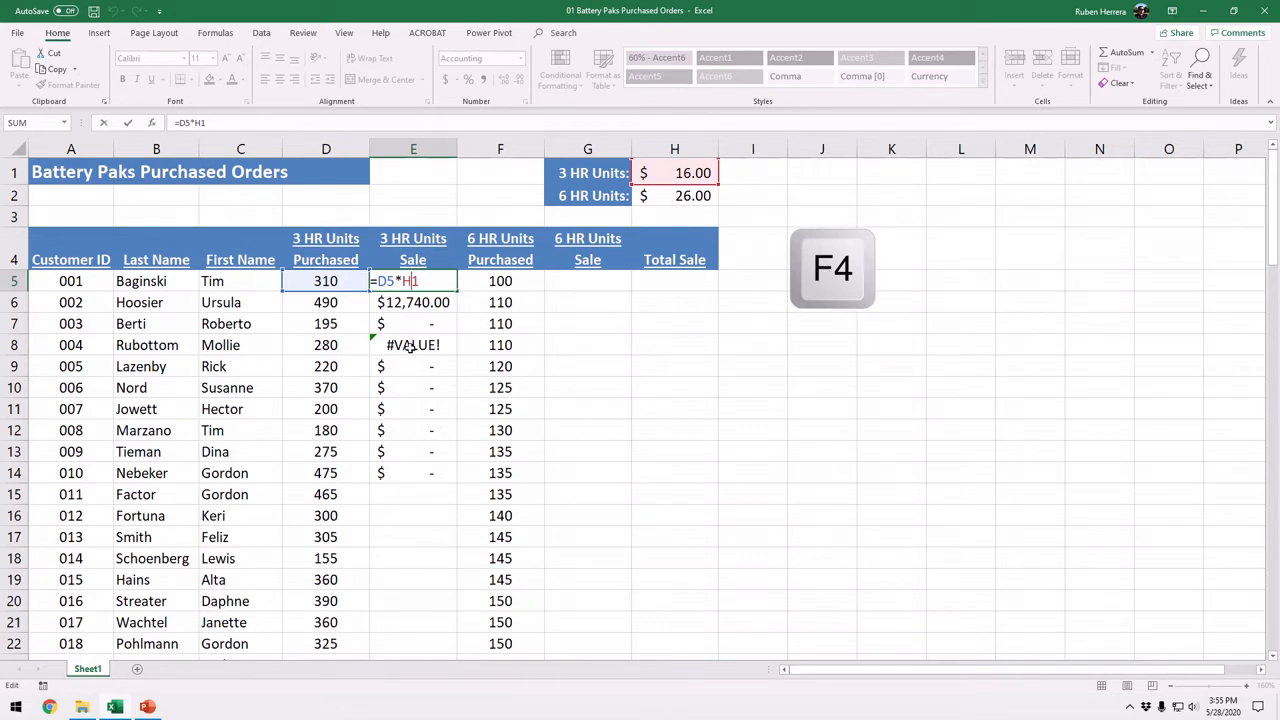
key(Escape)
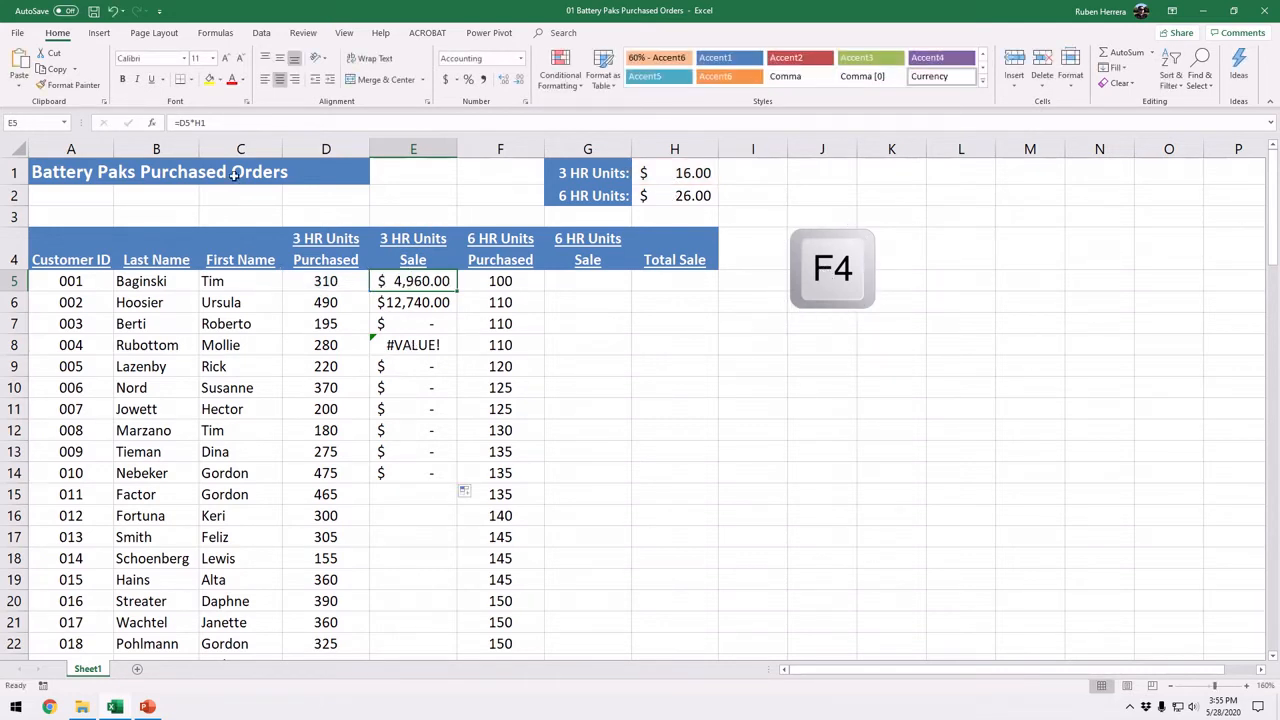
Step: Undo the recent edits back to an empty E5, reverting the fill-down, the H1 price change and the E5 formula
click(114, 13)
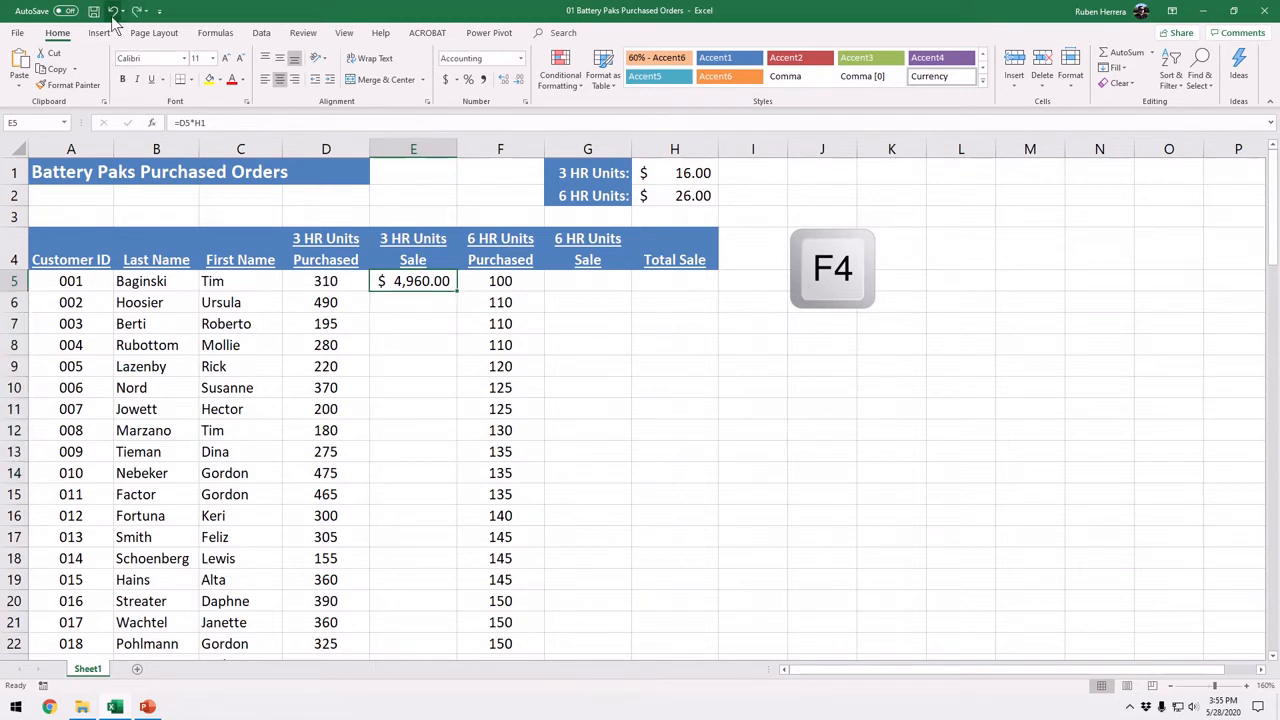
click(113, 12)
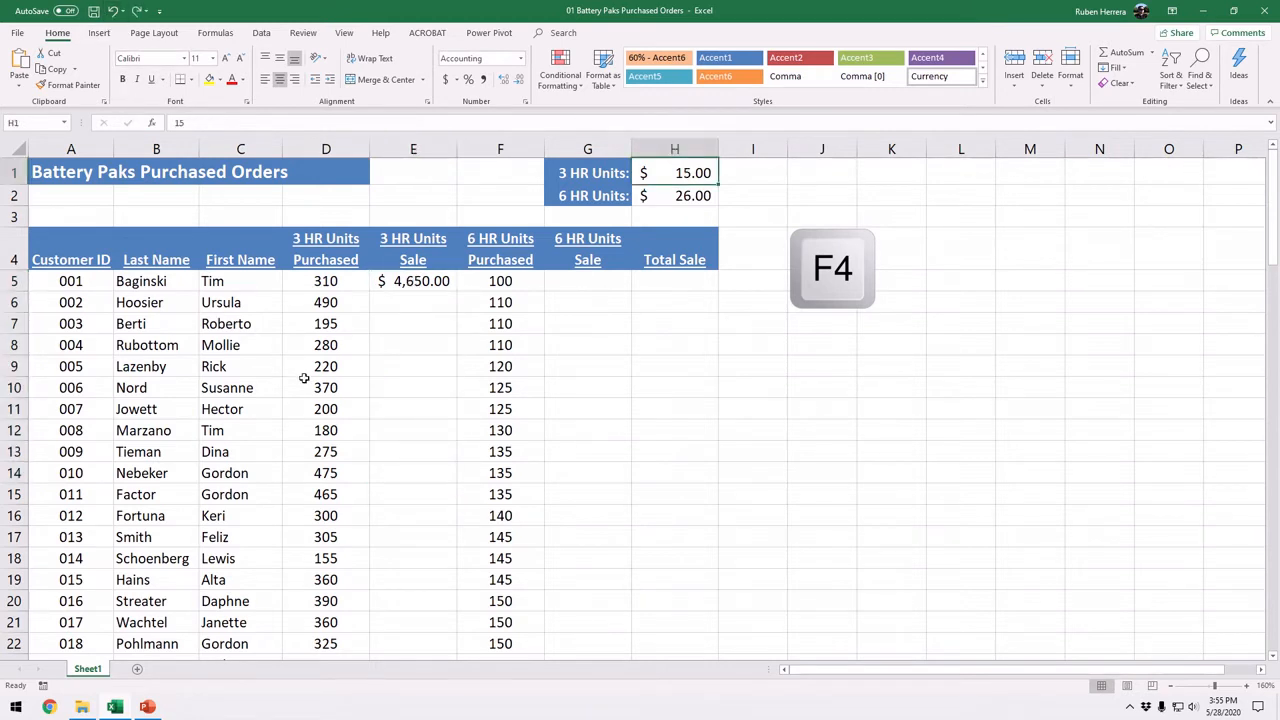
click(113, 12)
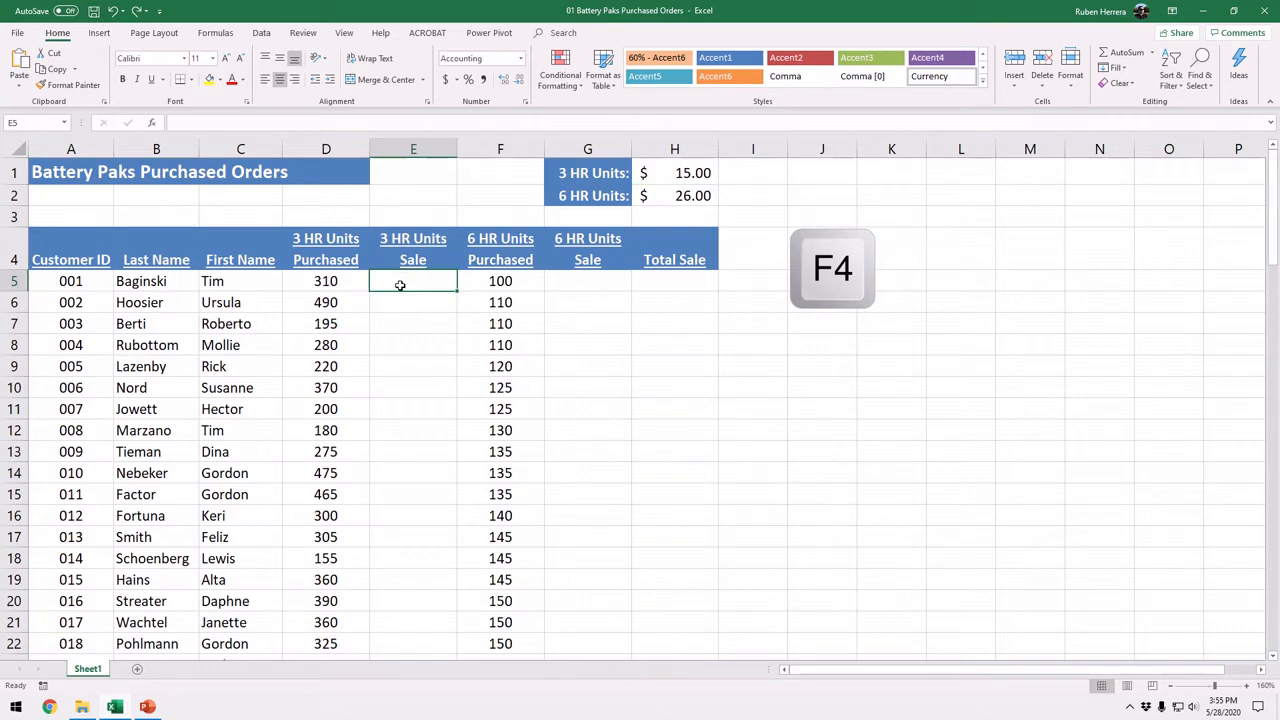
Step: Enter the formula =D5*$H$1 in E5, with the 3 HR Units price as an absolute reference
text(=)
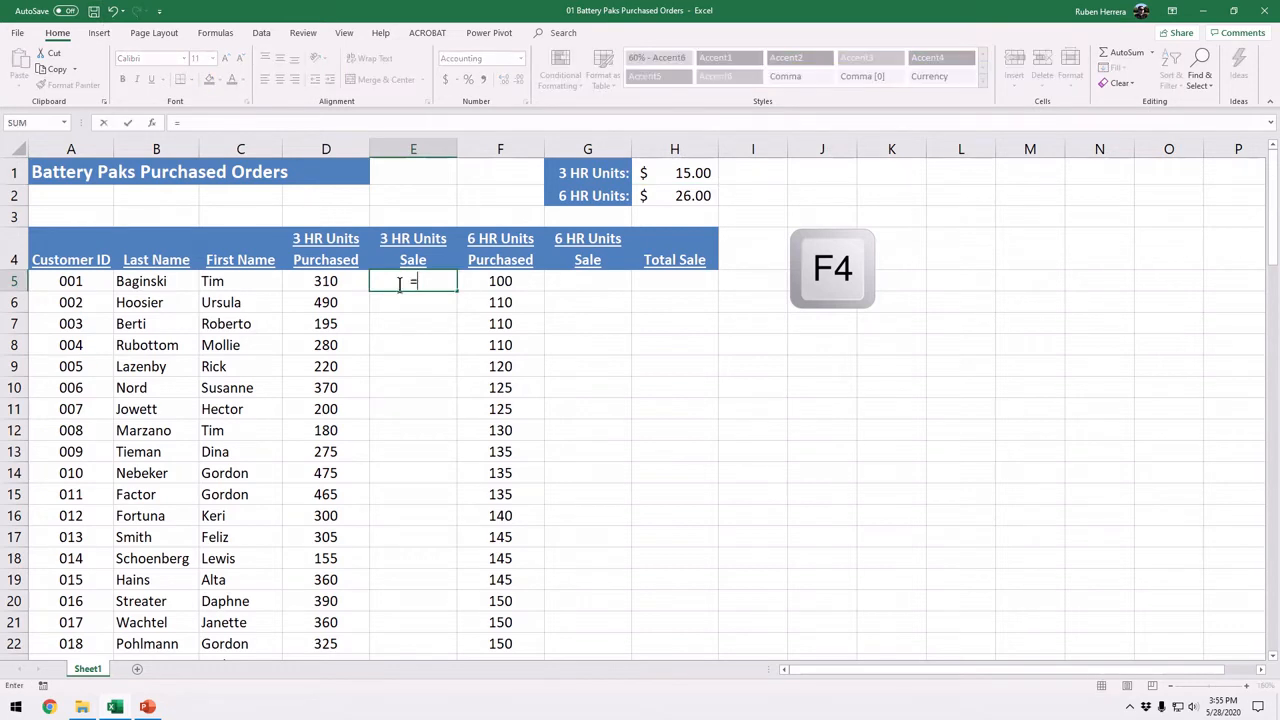
click(340, 283)
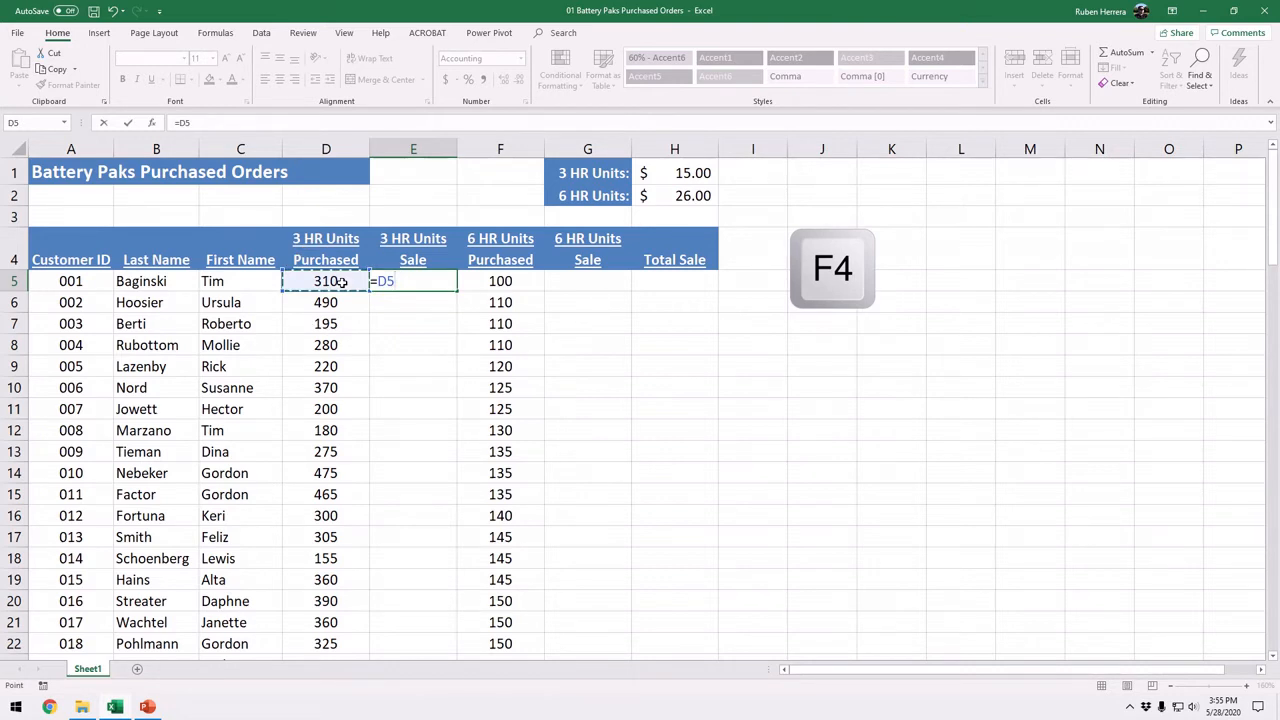
text(*)
click(667, 175)
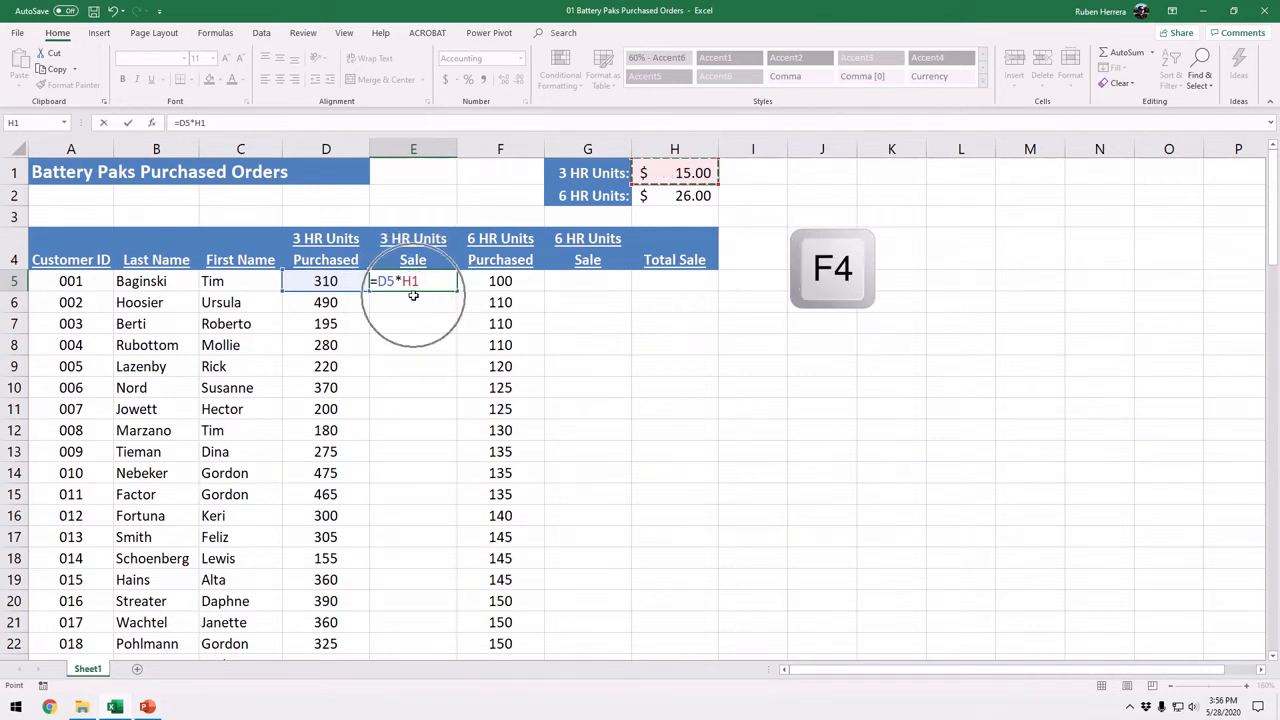
key(F4)
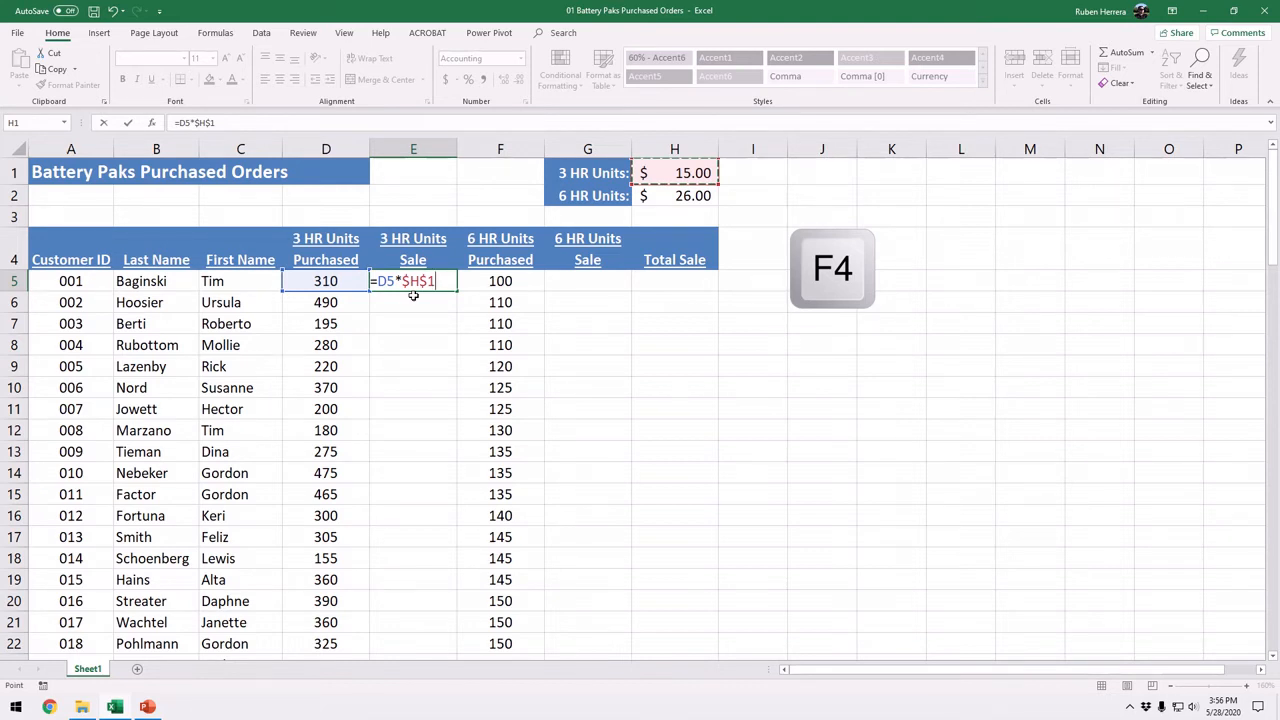
key(Return)
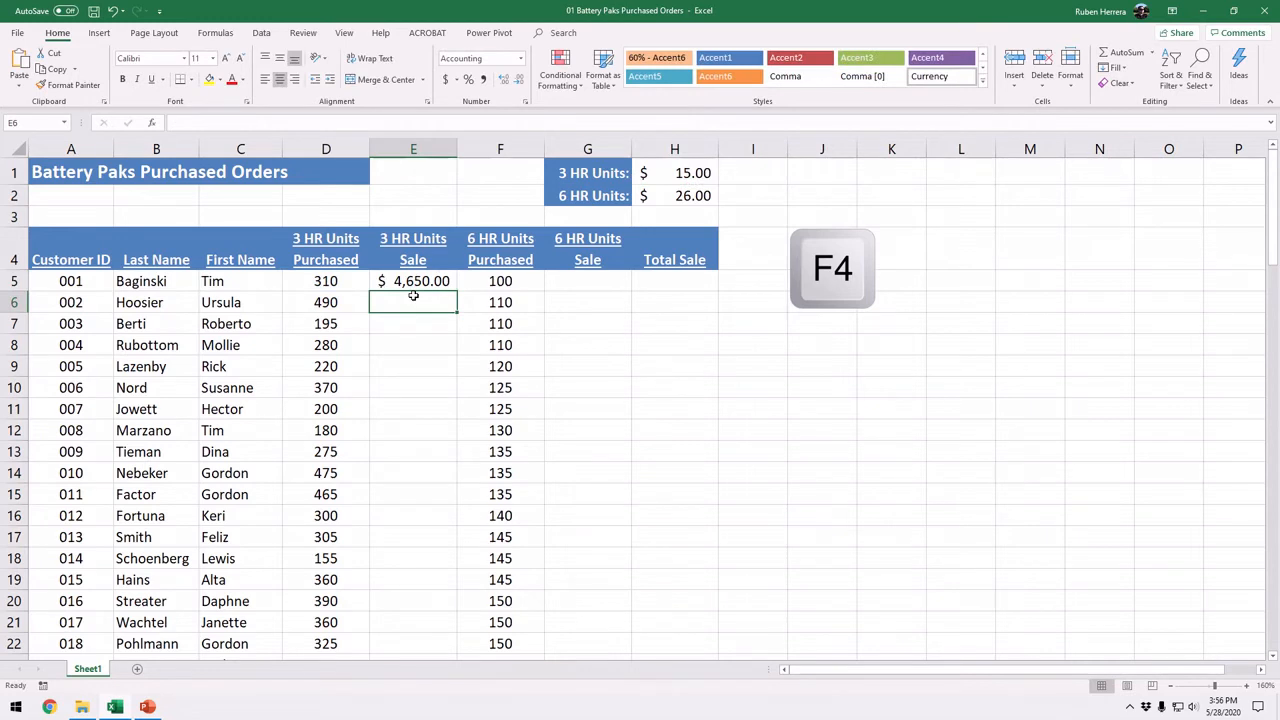
Step: Fill the E5 formula down through E16 and set the 3 HR Units price in H1 to 16
click(416, 283)
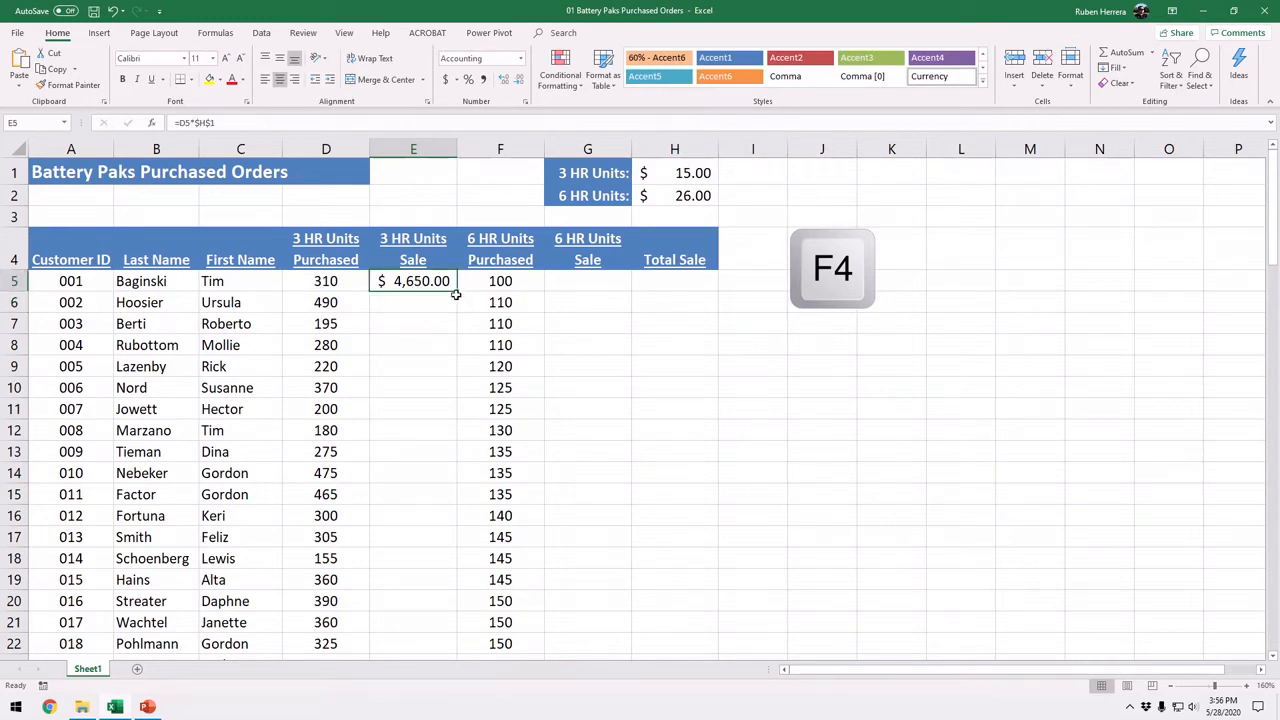
drag(456, 294, 444, 524)
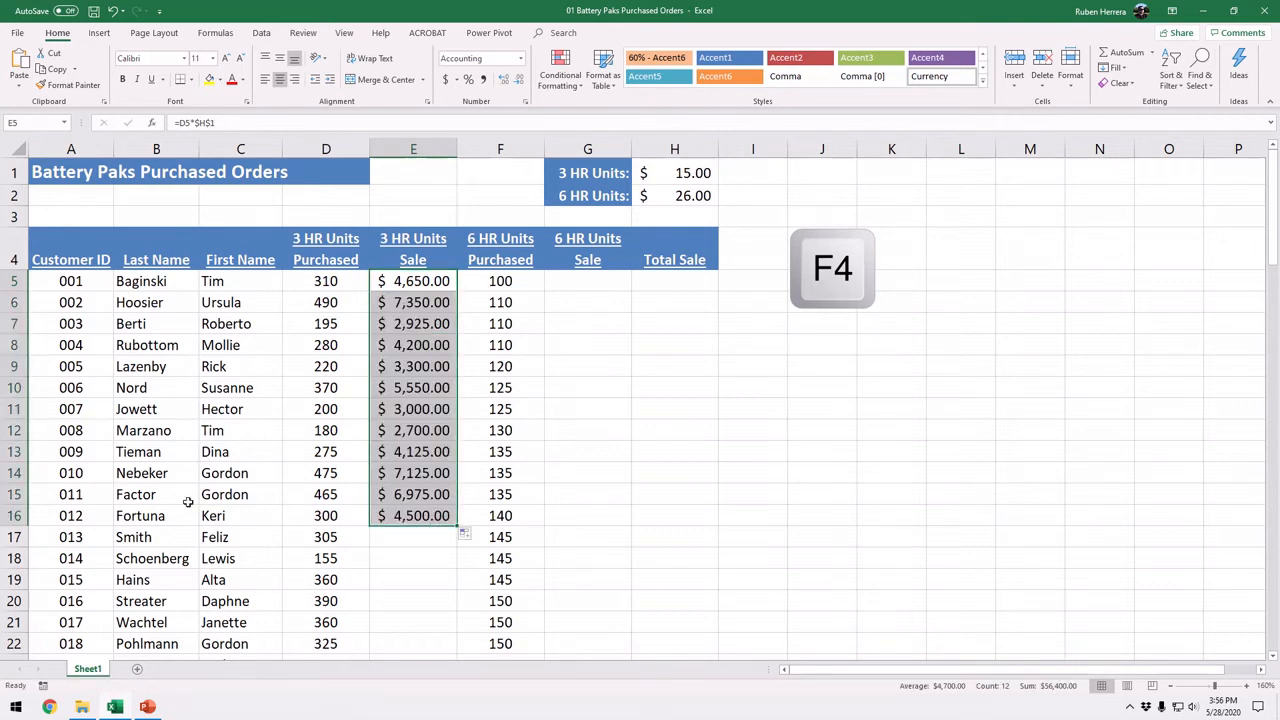
click(670, 174)
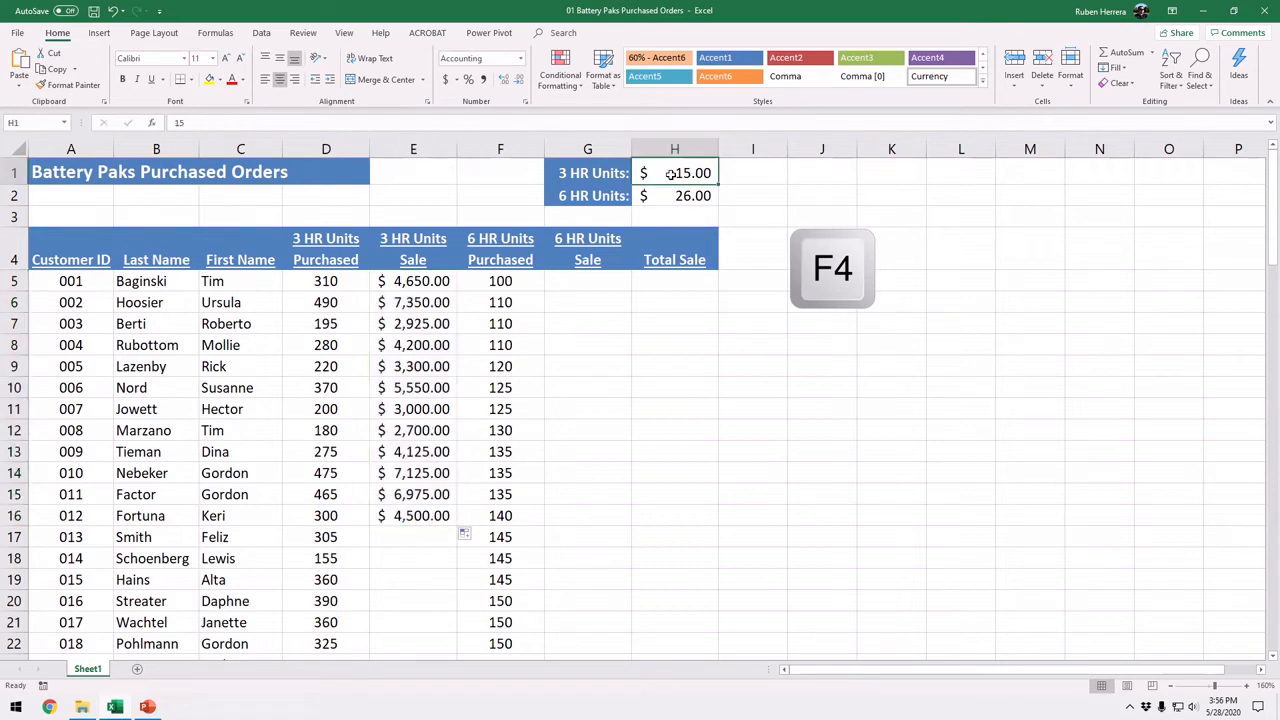
text(16)
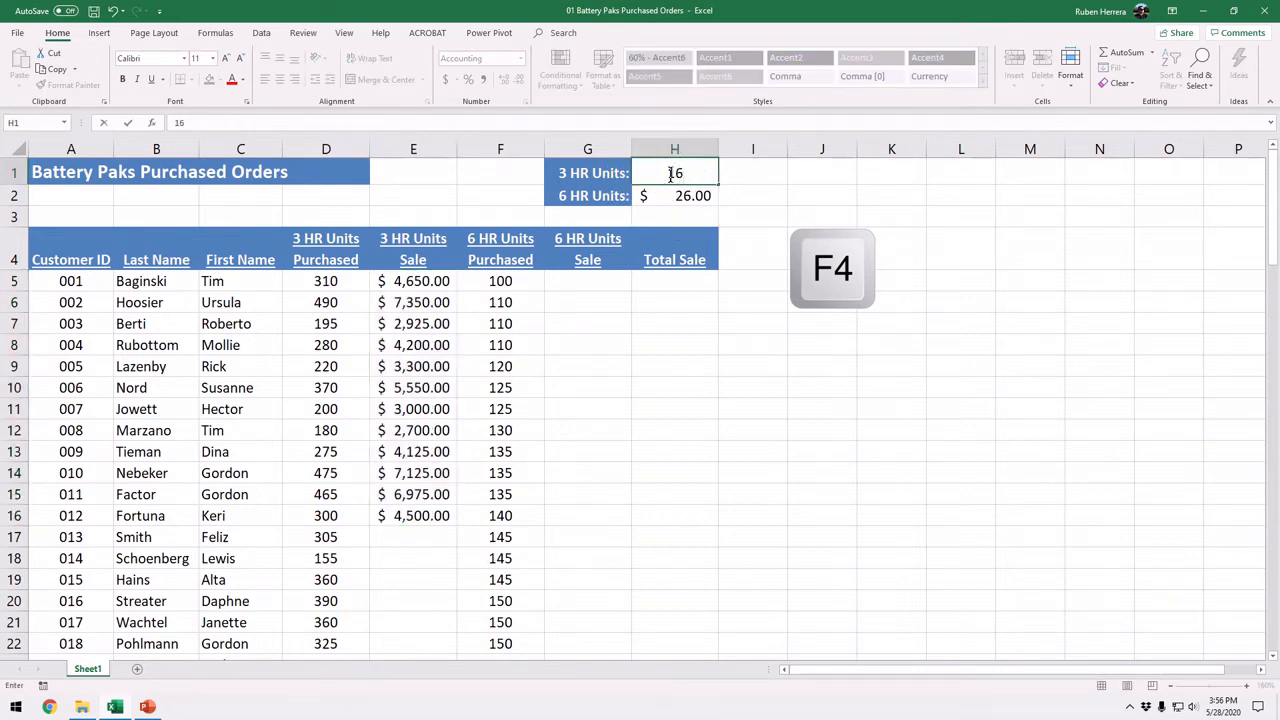
key(Return)
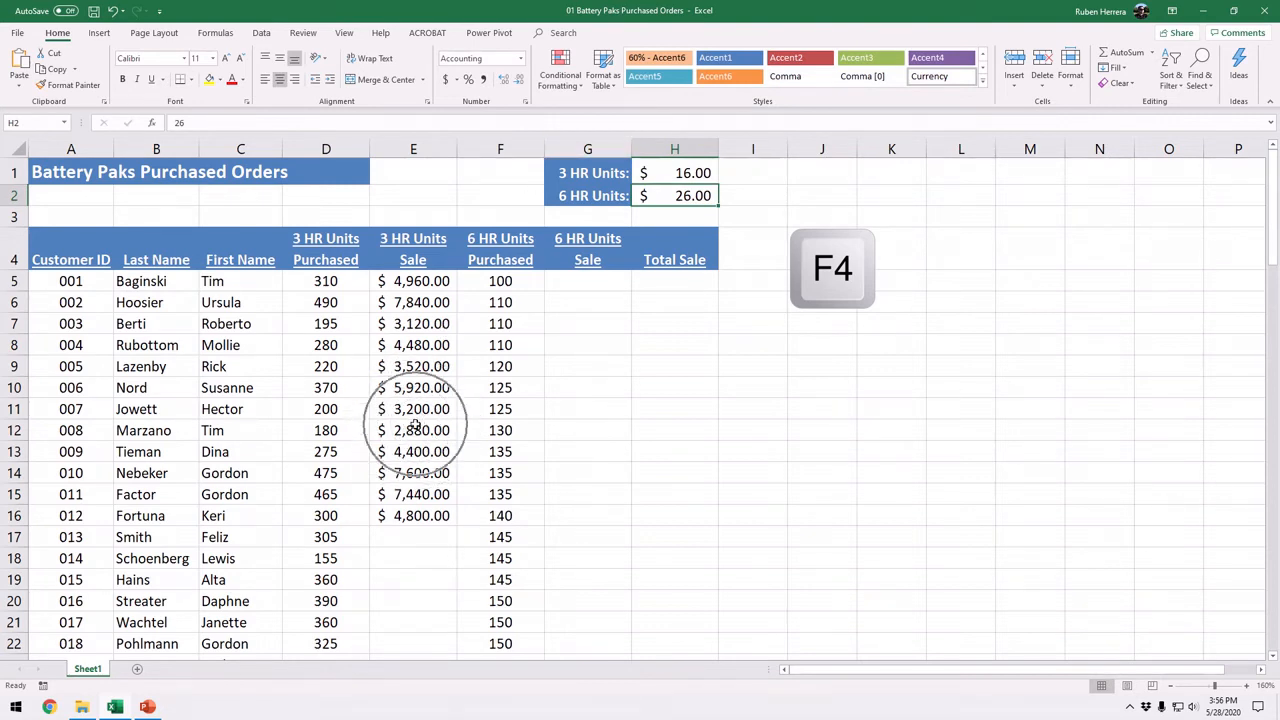
Step: Undo the H1 price change and the fill of the E5 formula
click(112, 12)
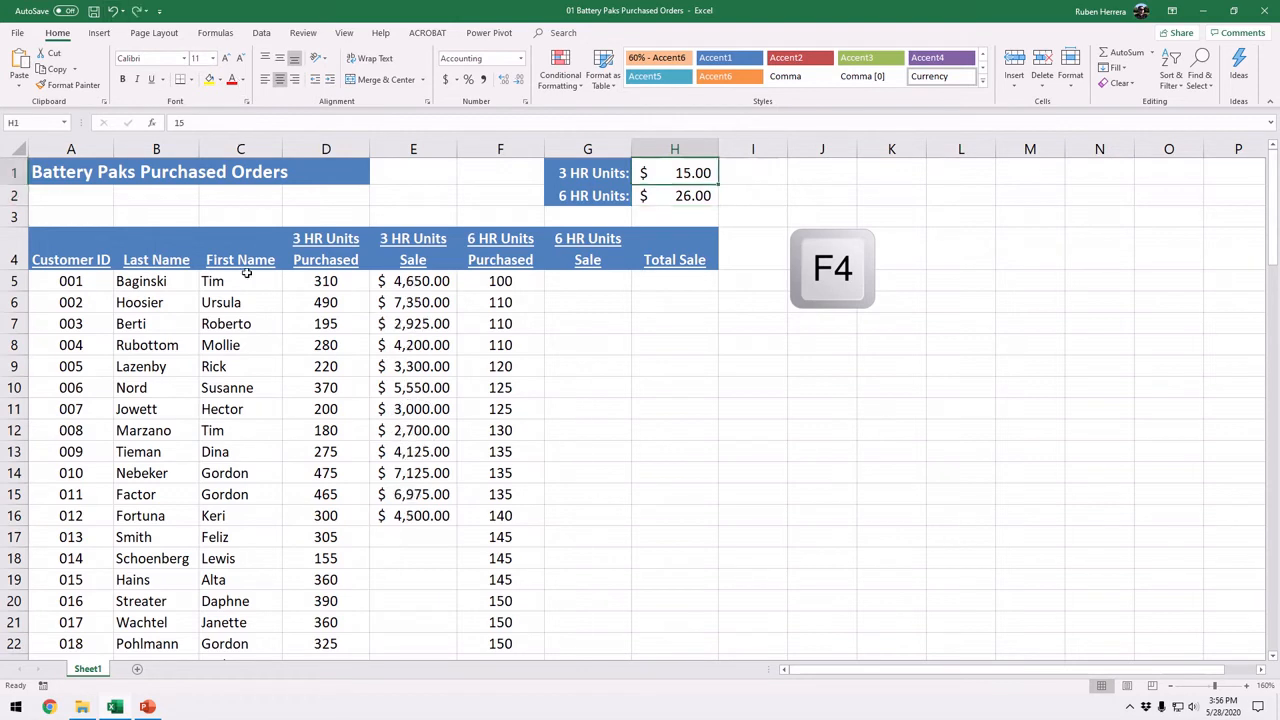
click(112, 12)
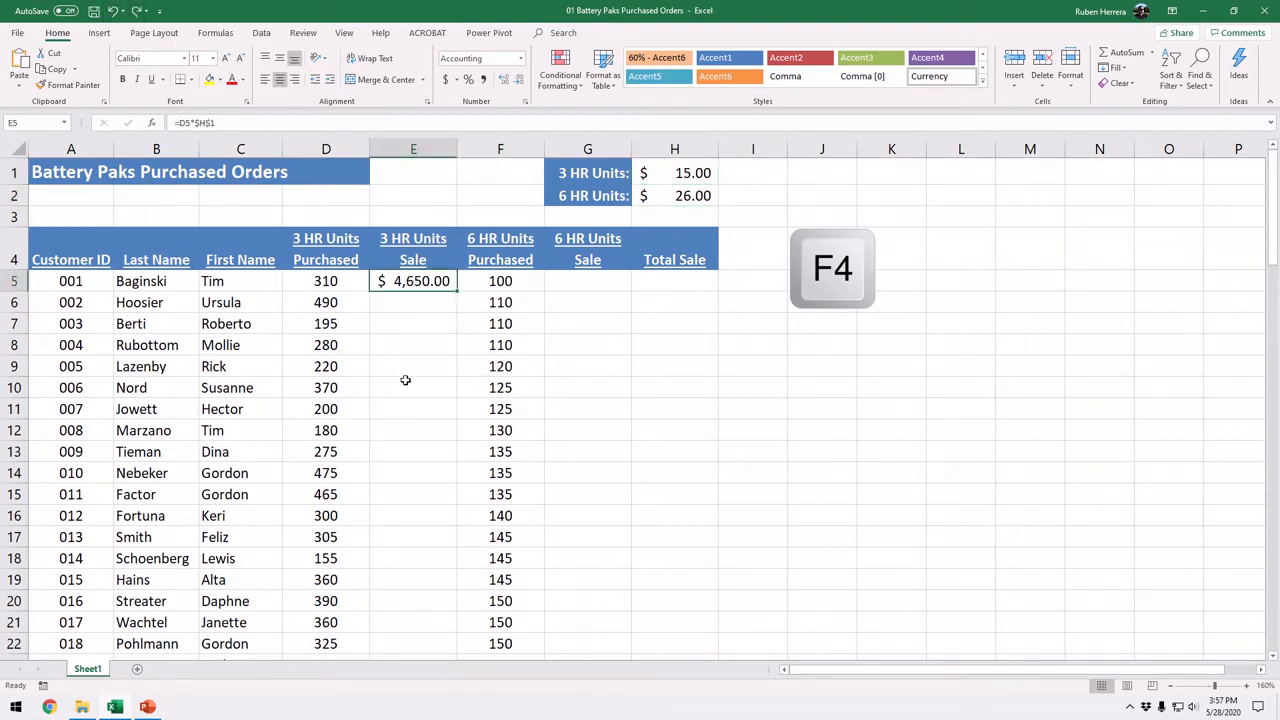
Step: Fill the E5 formula down the entire 3 HR Units Sale column to the last customer and check the filled rows
scroll(409, 344, down, 8)
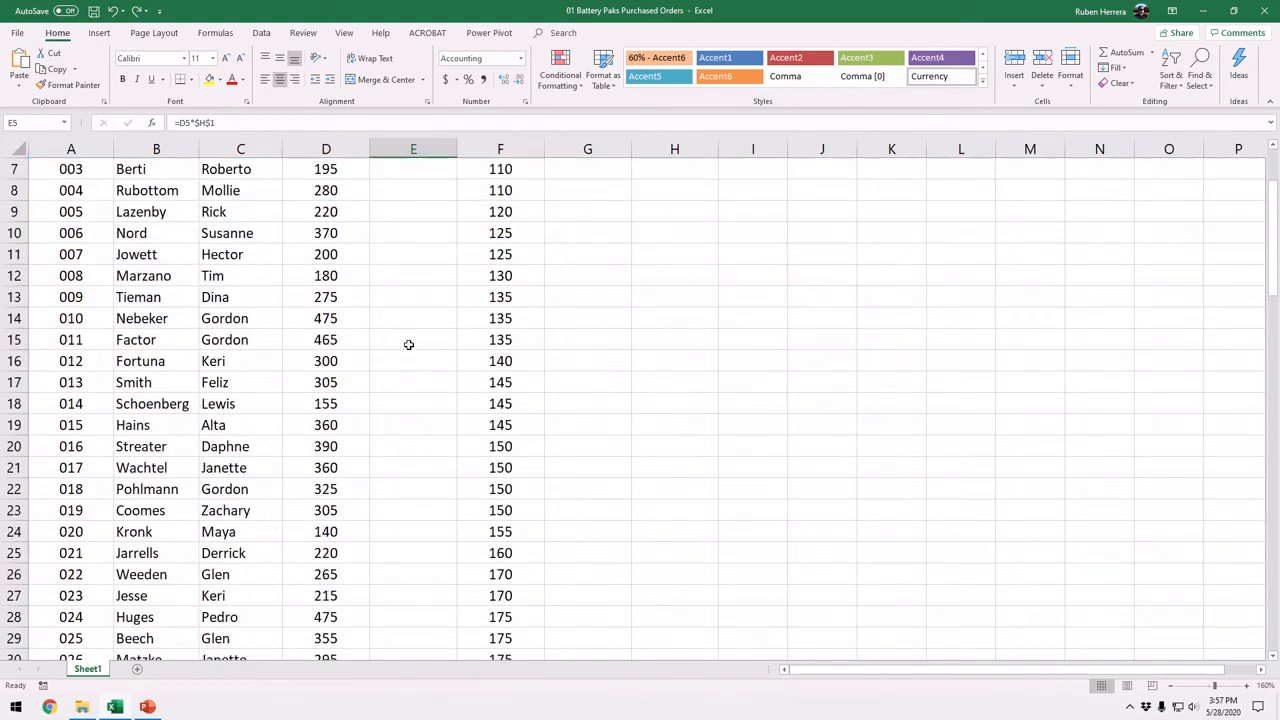
scroll(409, 344, down, 6)
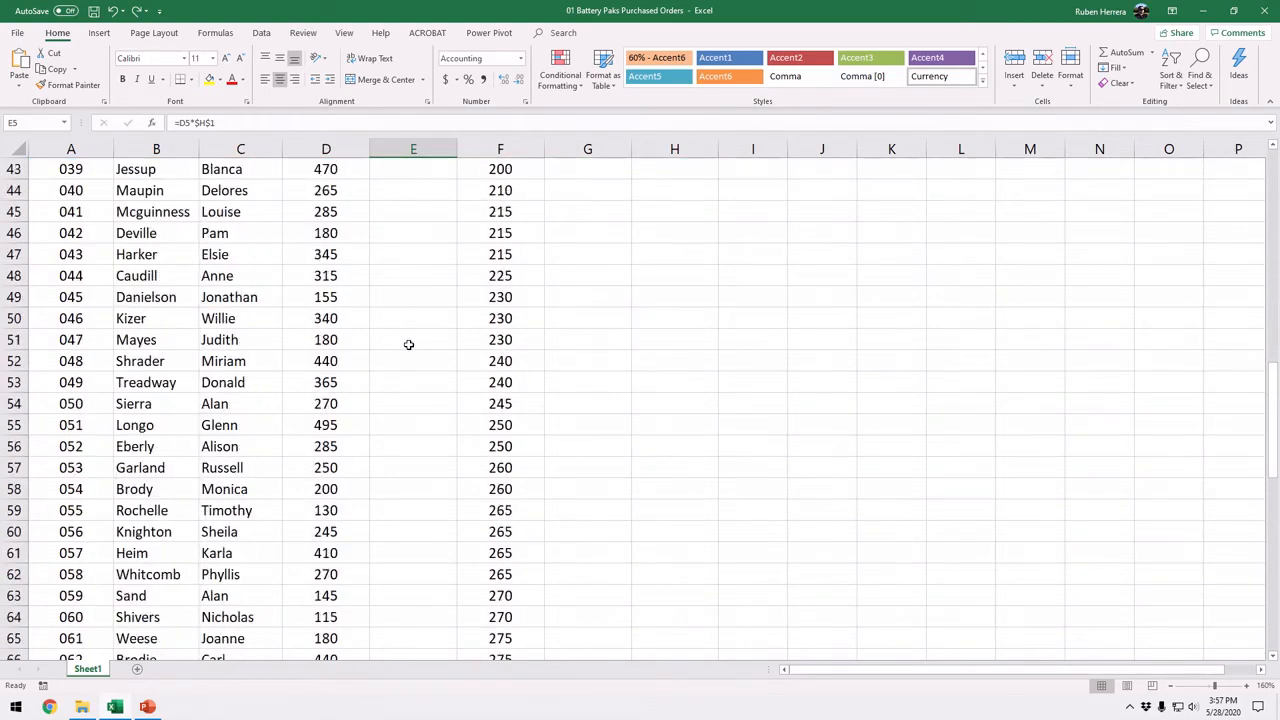
scroll(409, 344, up, 14)
key(F4)
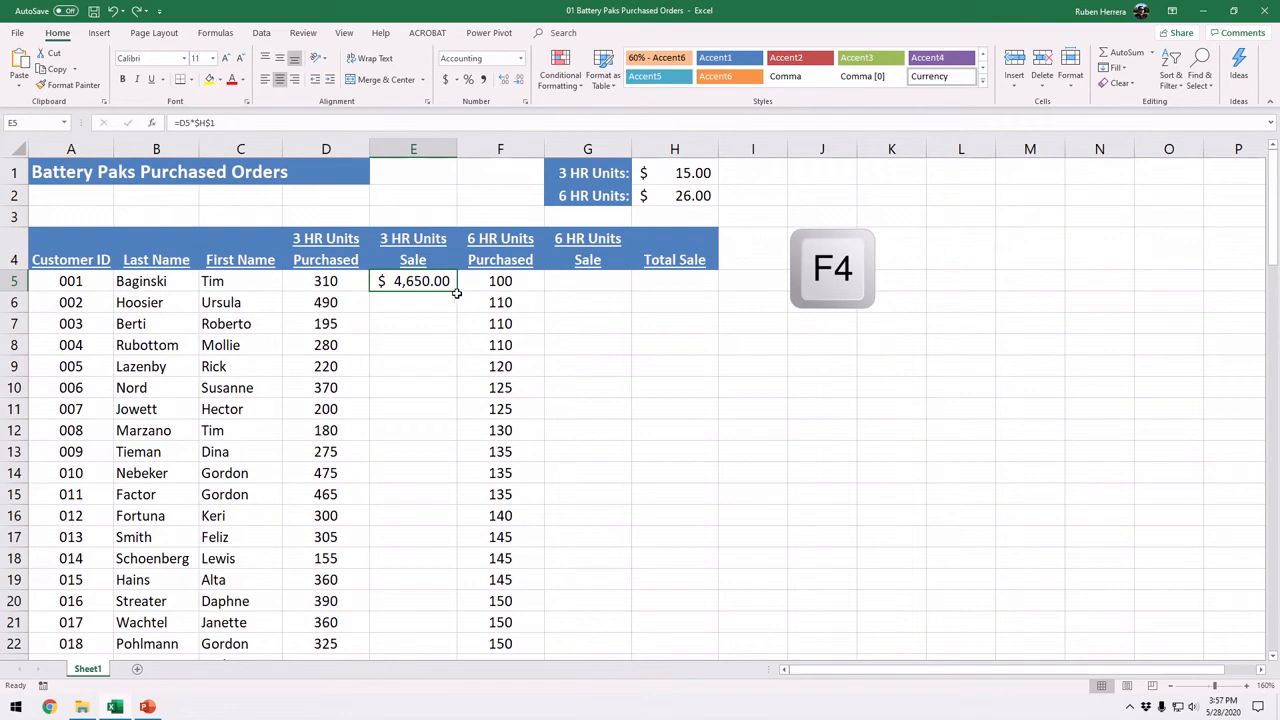
key(ctrl)
key(ctrl)
key(ctrl)
key(ctrl)
double_click(458, 293)
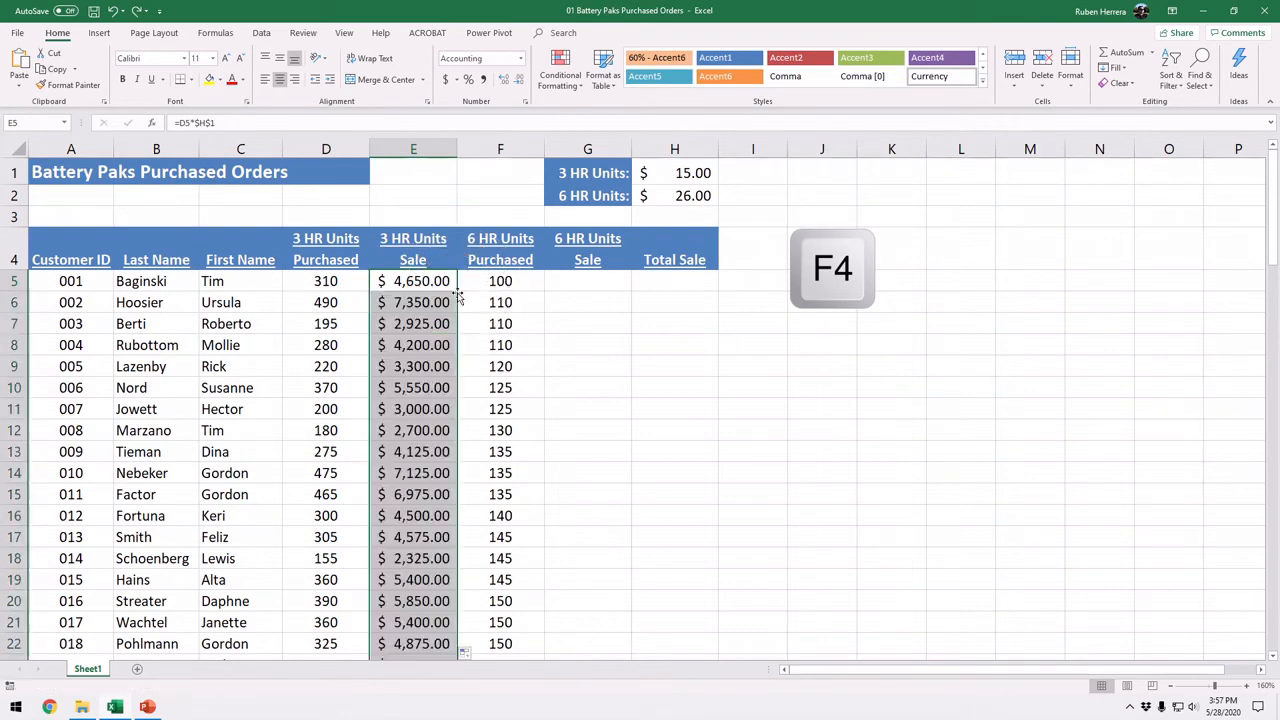
scroll(463, 584, down, 7)
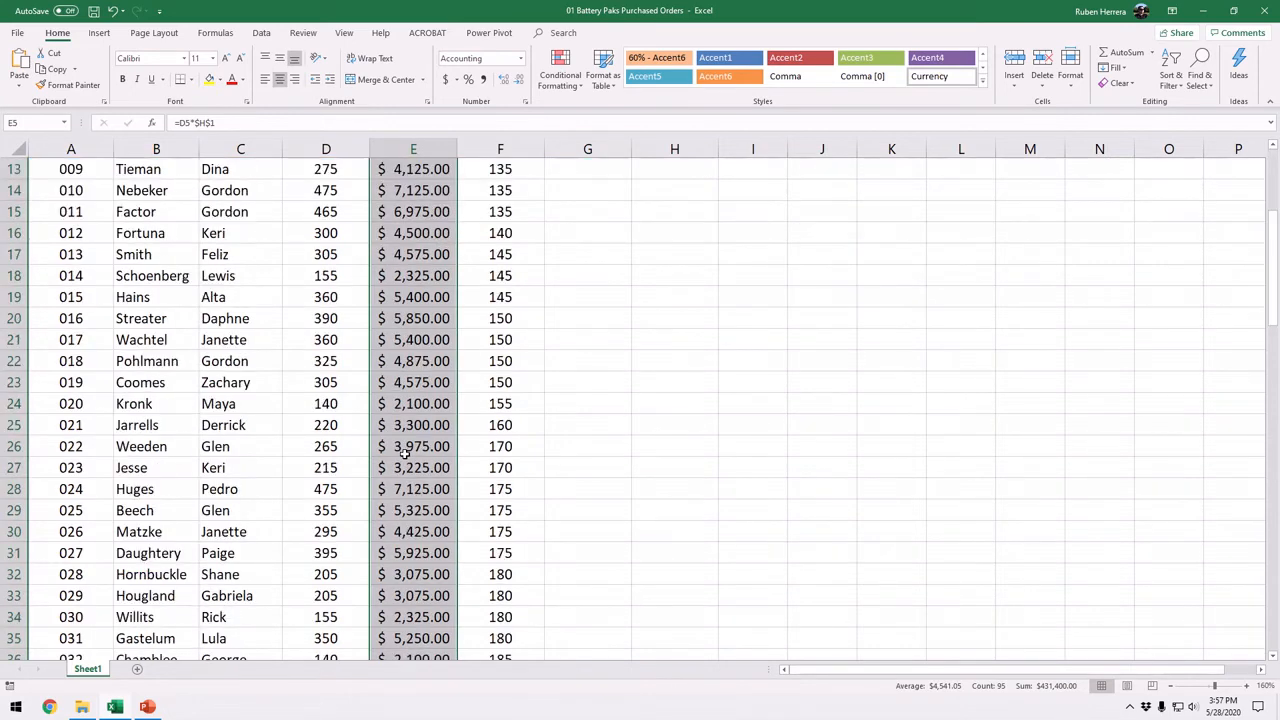
scroll(404, 452, down, 5)
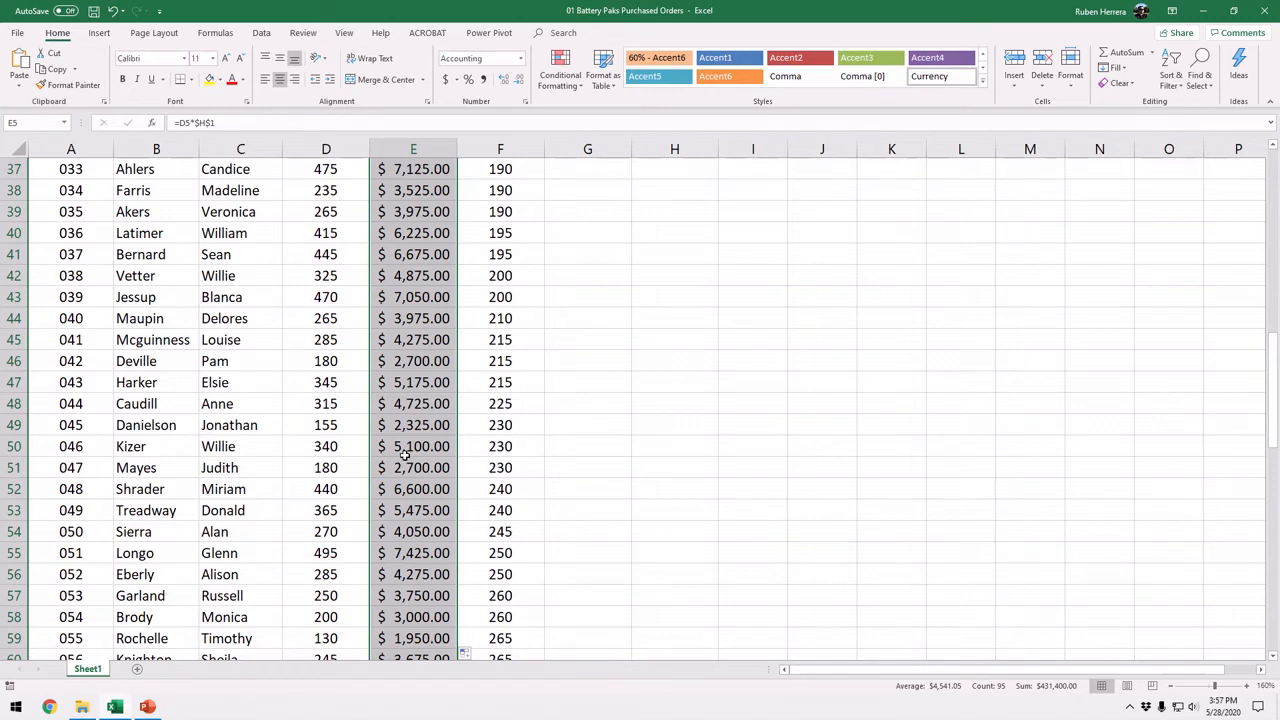
scroll(404, 452, up, 12)
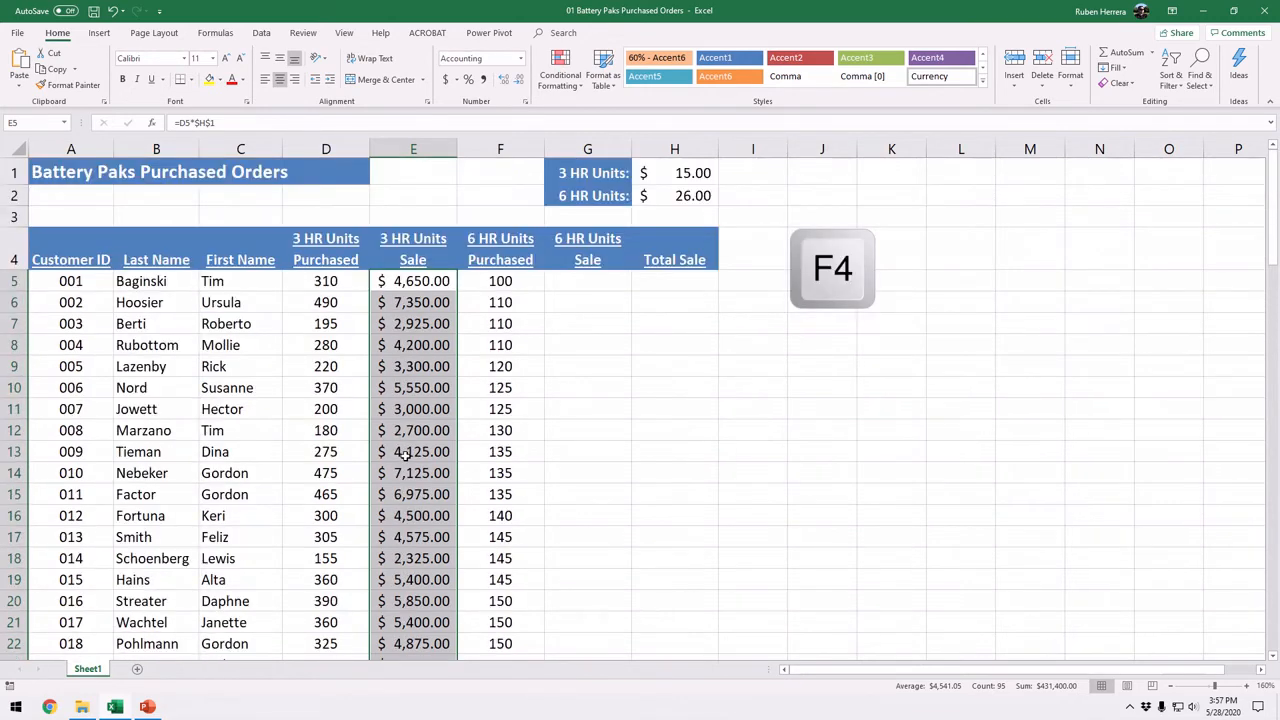
Step: Enter the formula =F5*$H$2 in G5, with the 6 HR Units price as an absolute reference
click(588, 285)
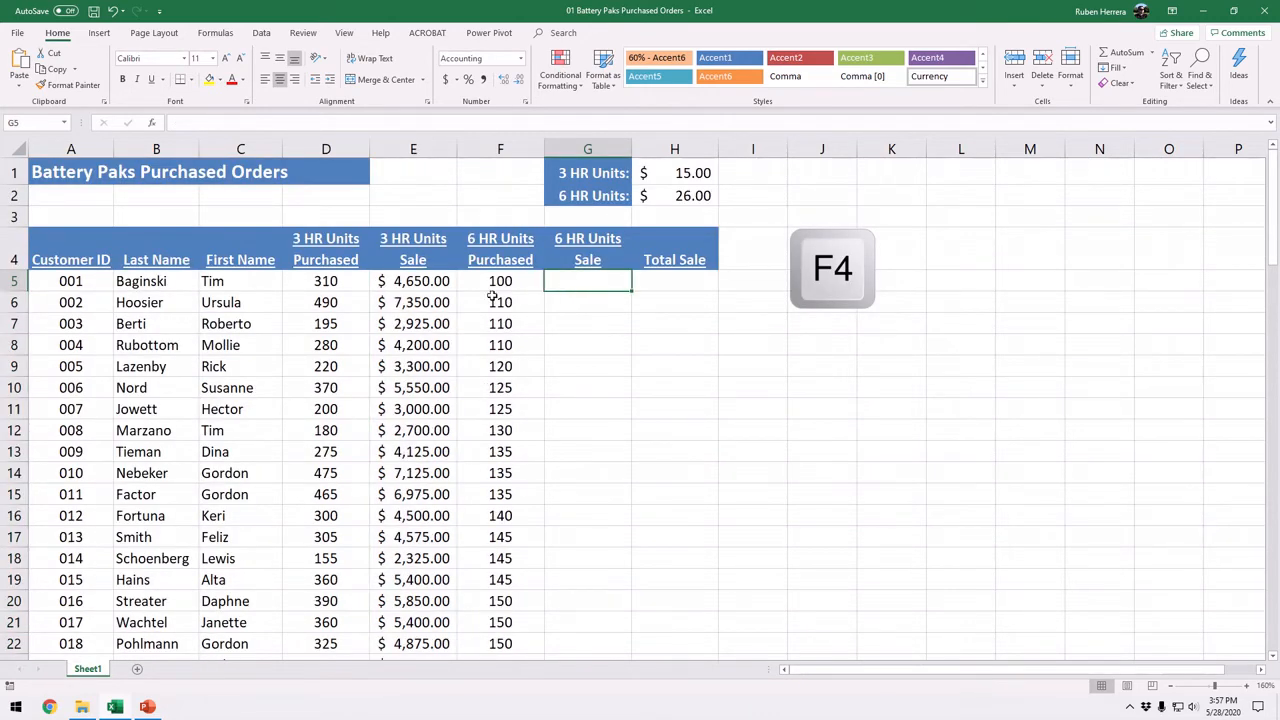
click(587, 286)
click(587, 284)
text(=)
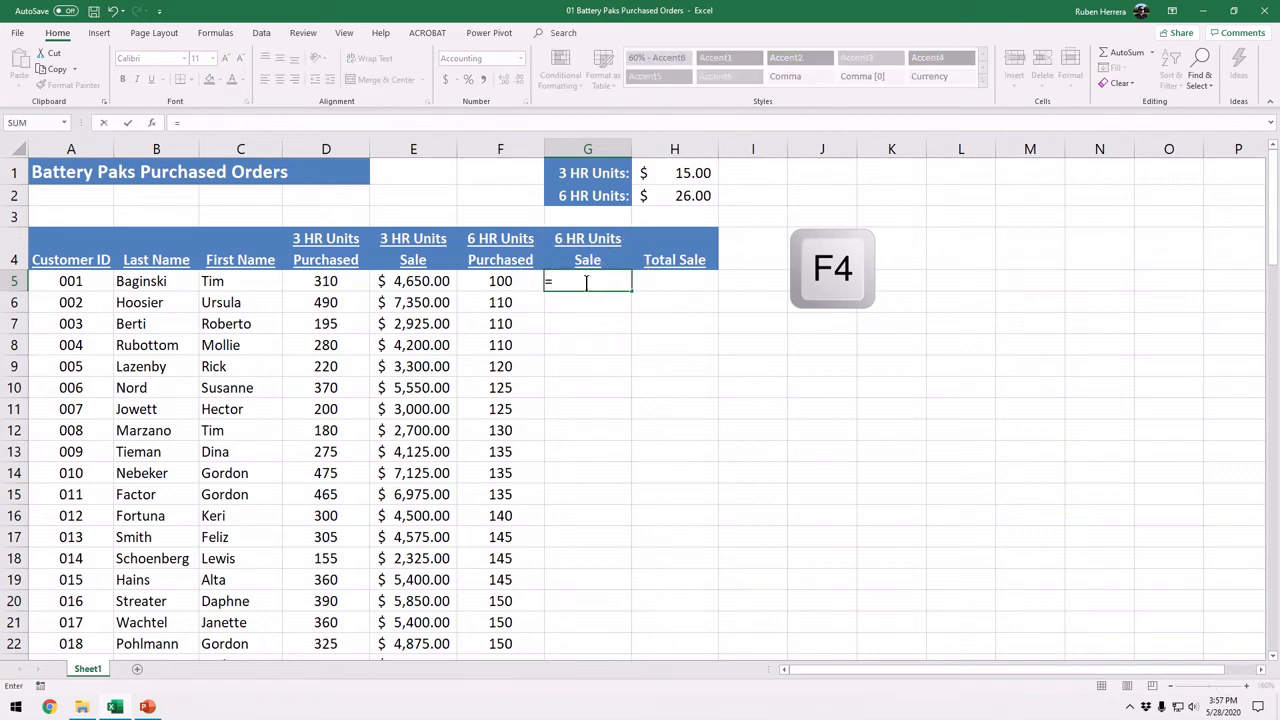
click(508, 283)
text(*)
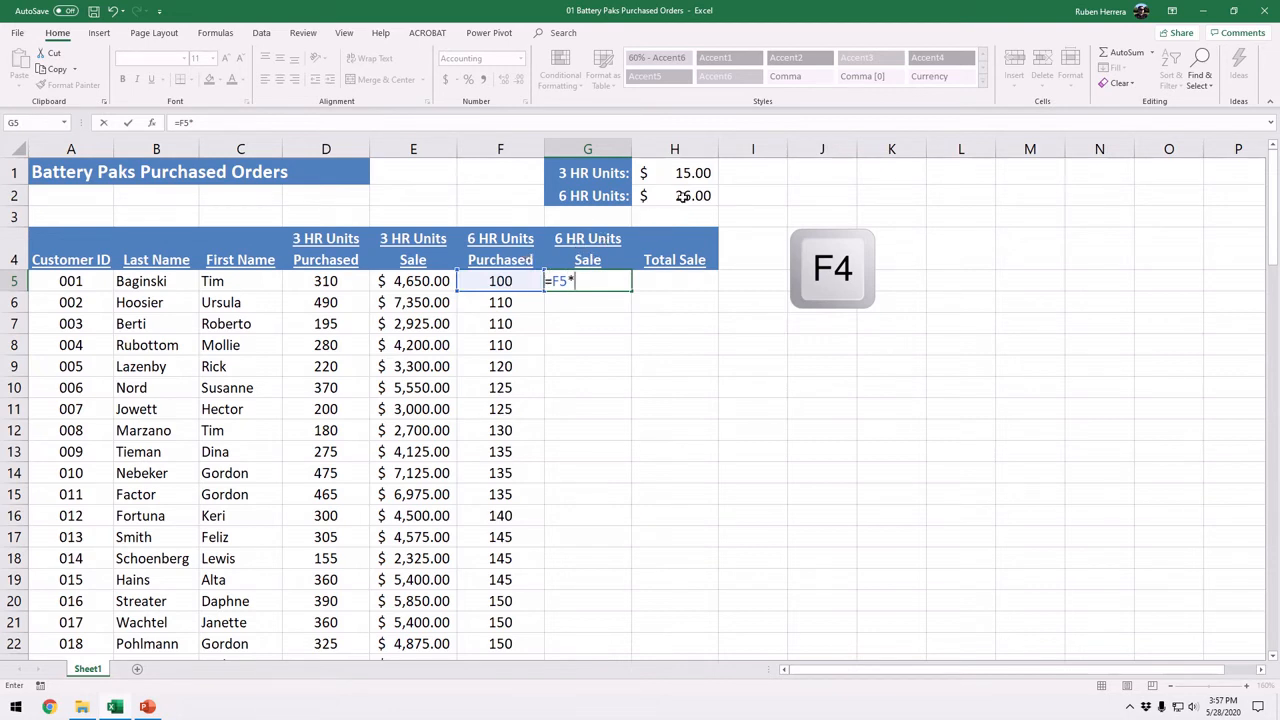
click(680, 196)
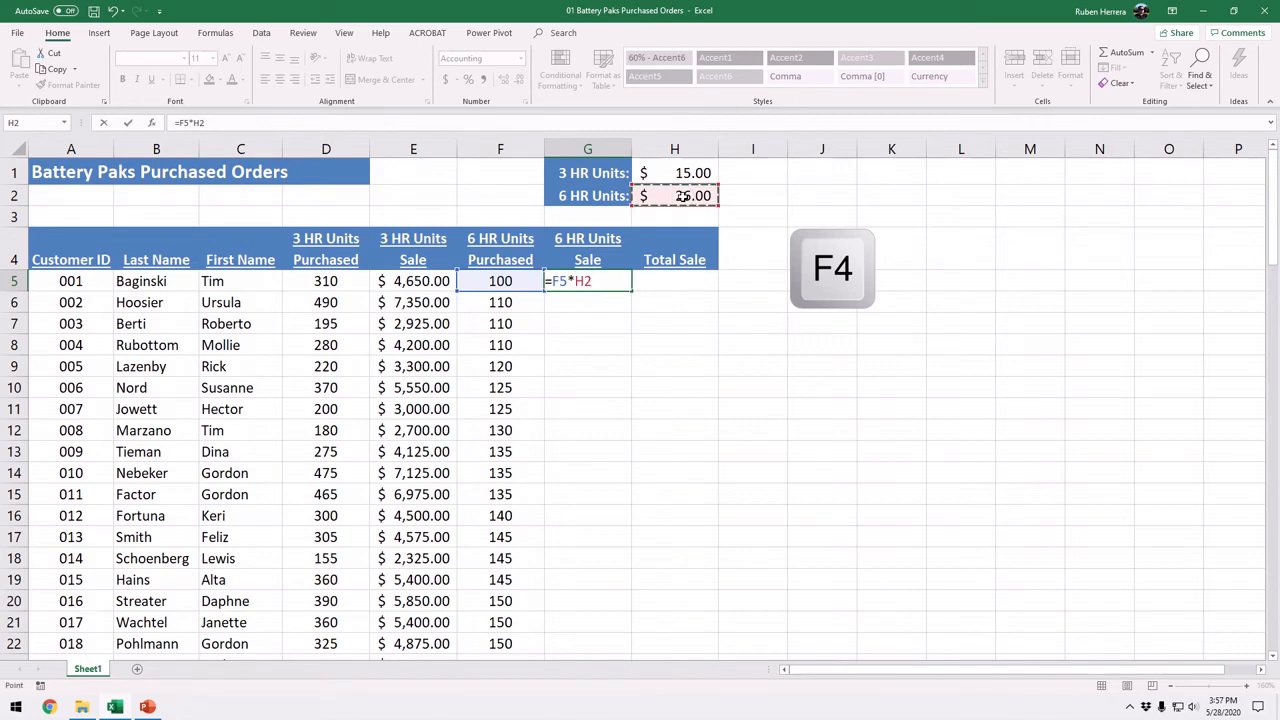
key(F4)
key(Return)
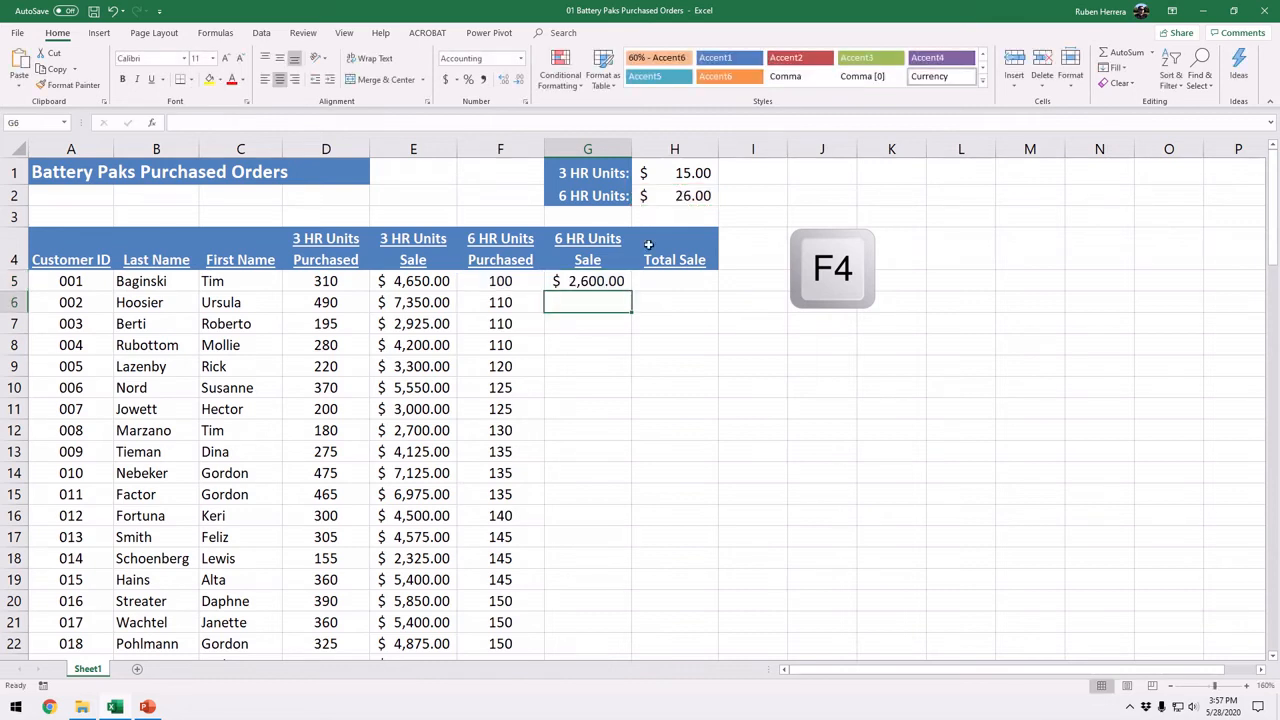
Step: Fill the G5 formula down the entire 6 HR Units Sale column and reselect G5
click(617, 281)
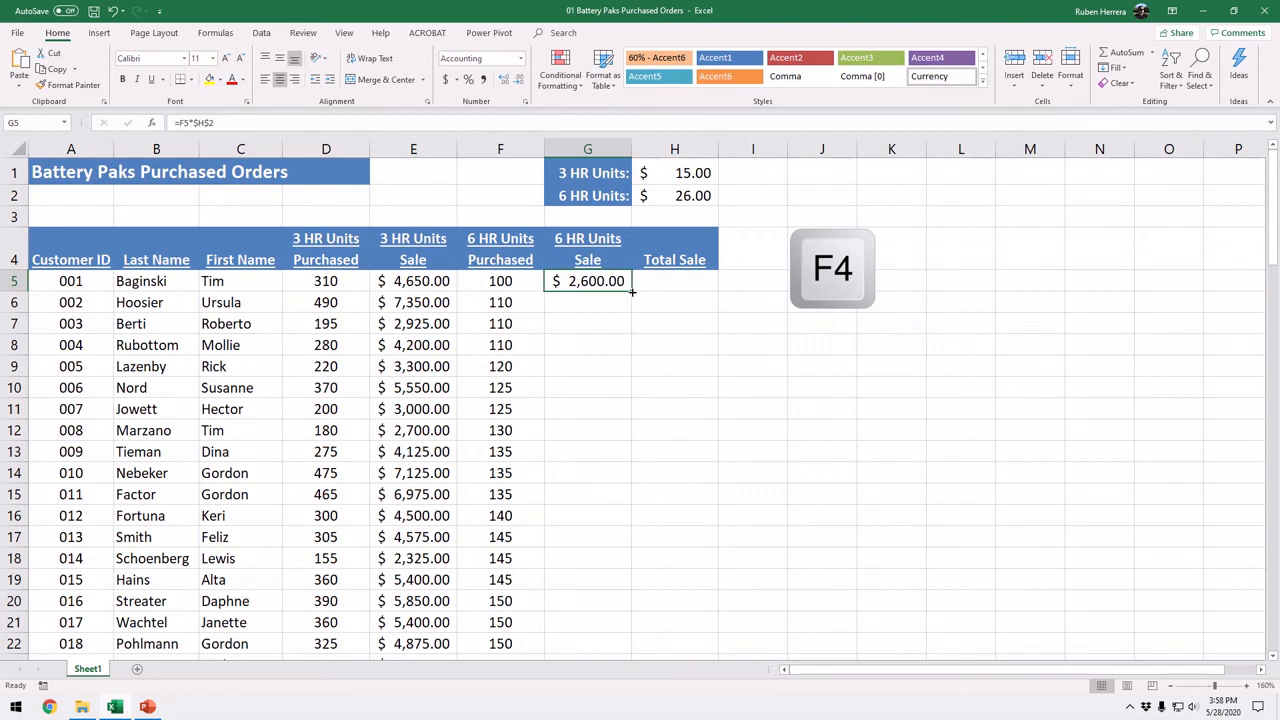
double_click(632, 291)
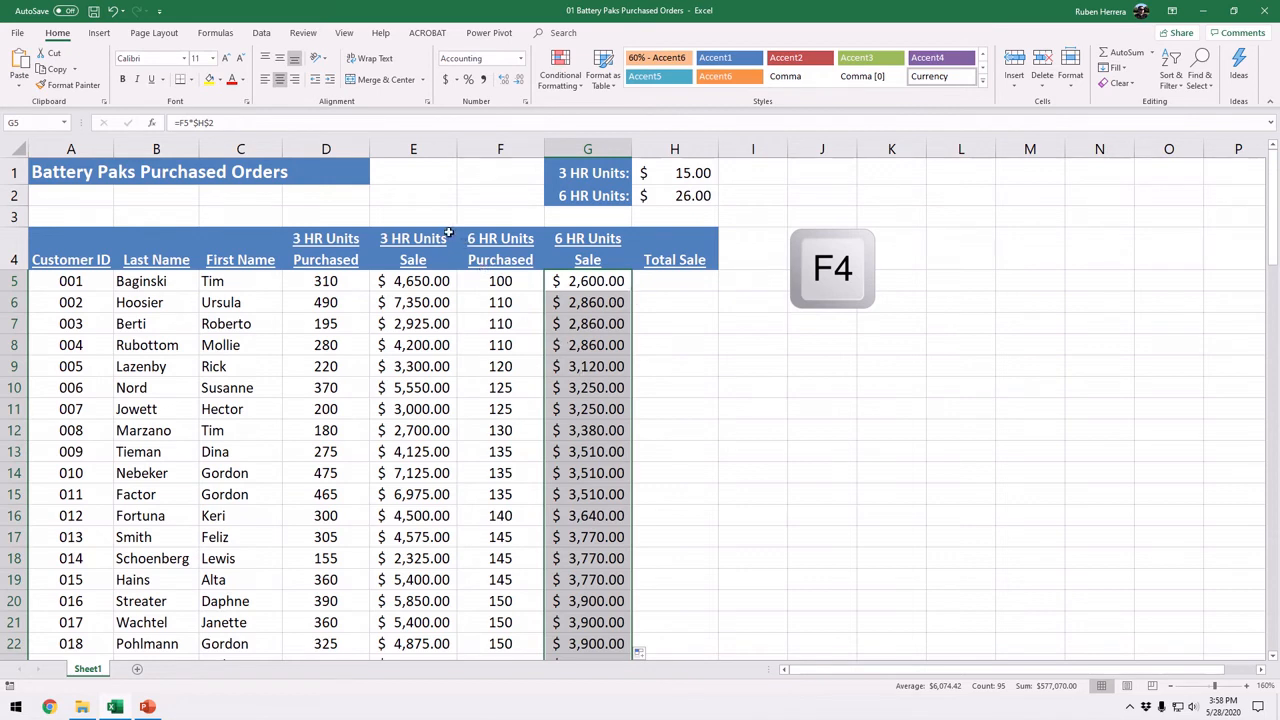
click(582, 279)
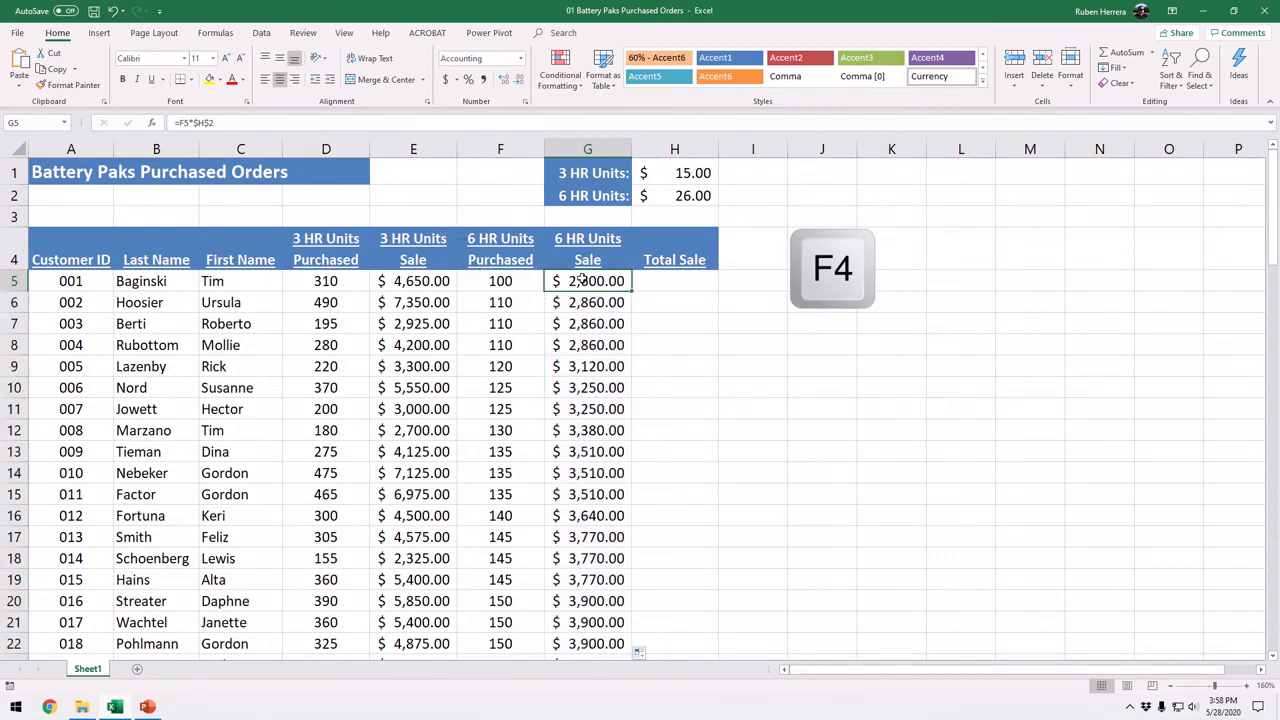
Step: Undo the fill of the 6 HR Units Sale column, keeping the formula in G5
click(112, 11)
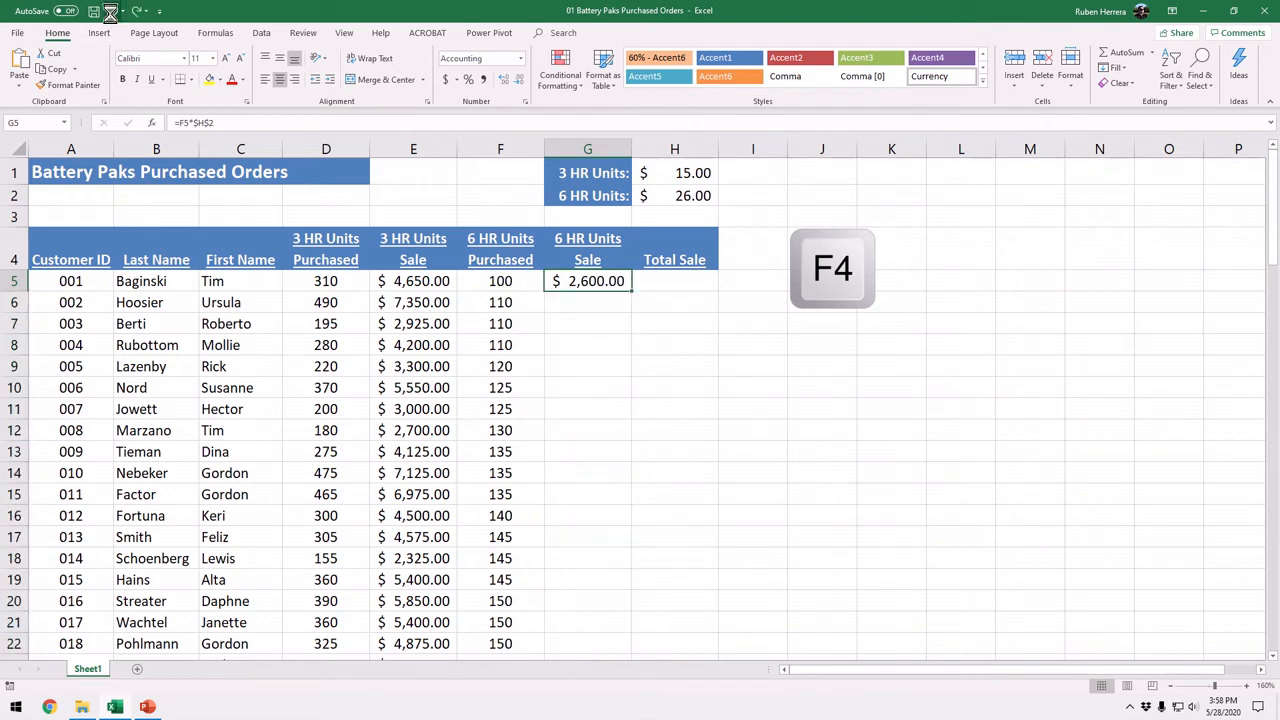
click(112, 11)
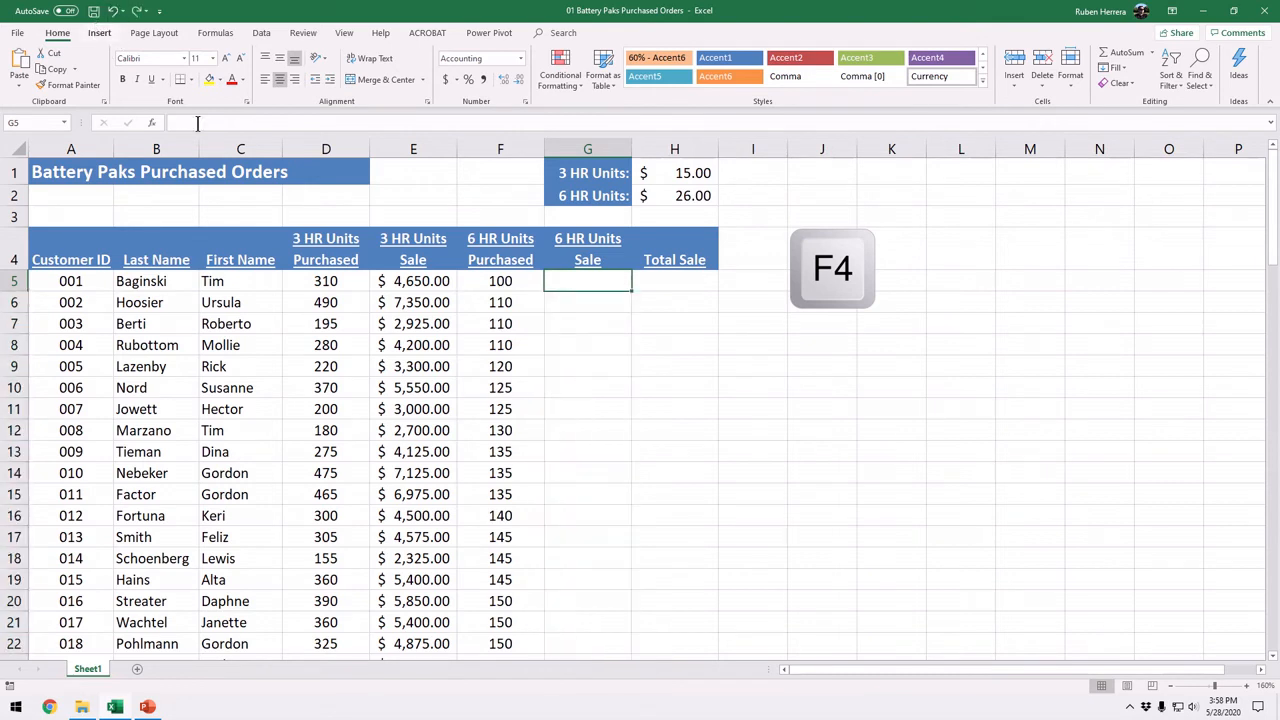
click(136, 11)
Step: Replace the absolute price reference in the G5 formula with a relative reference to the 6 HR Units price, making it =F5*H2
double_click(591, 281)
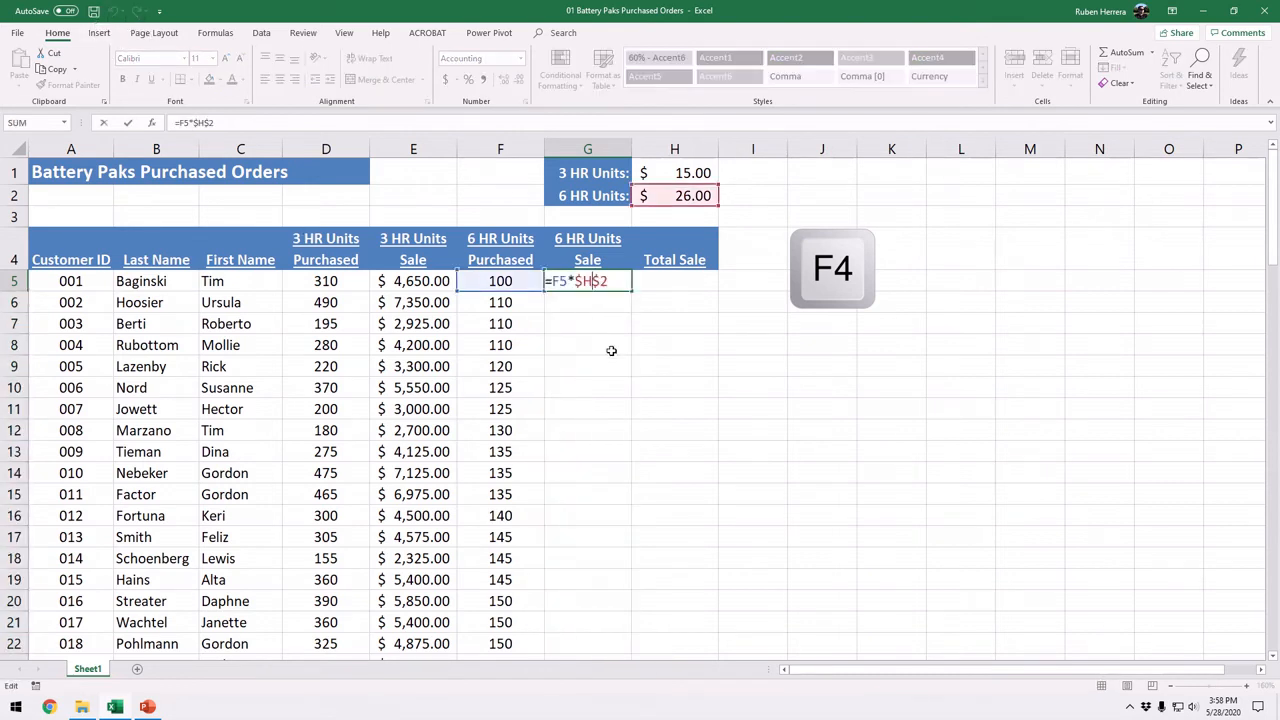
drag(584, 283, 576, 284)
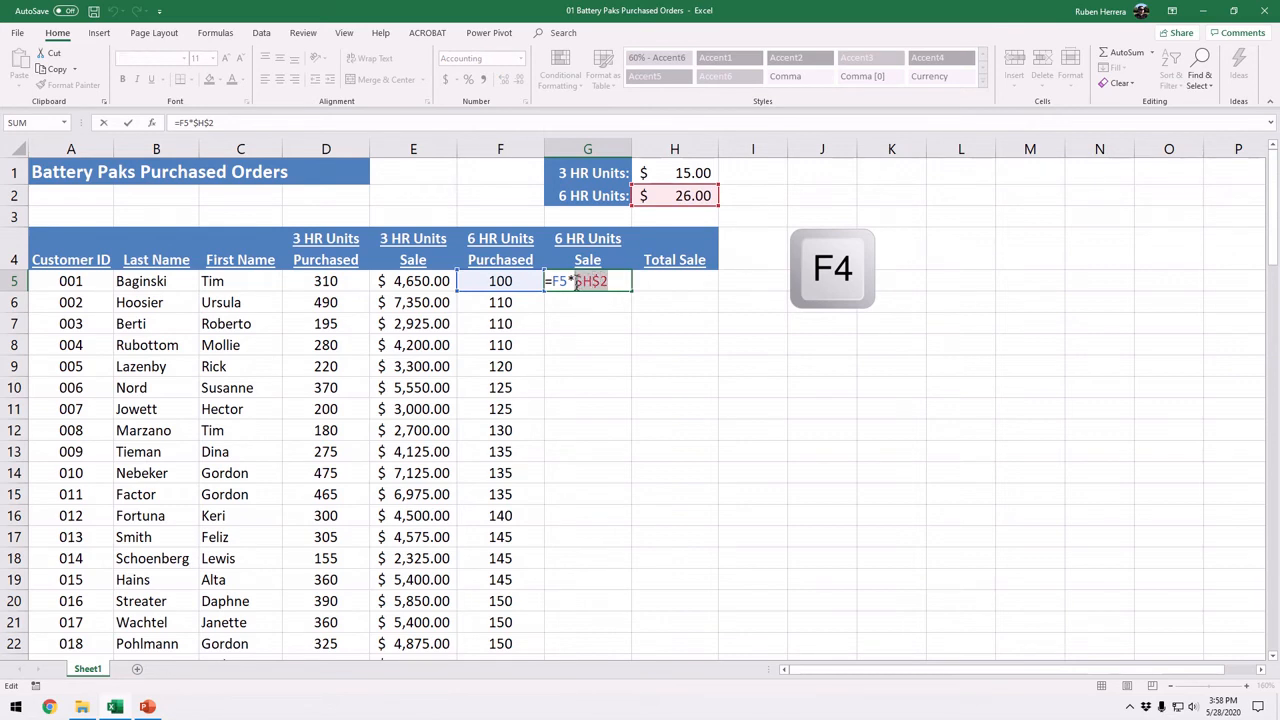
key(BackSpace)
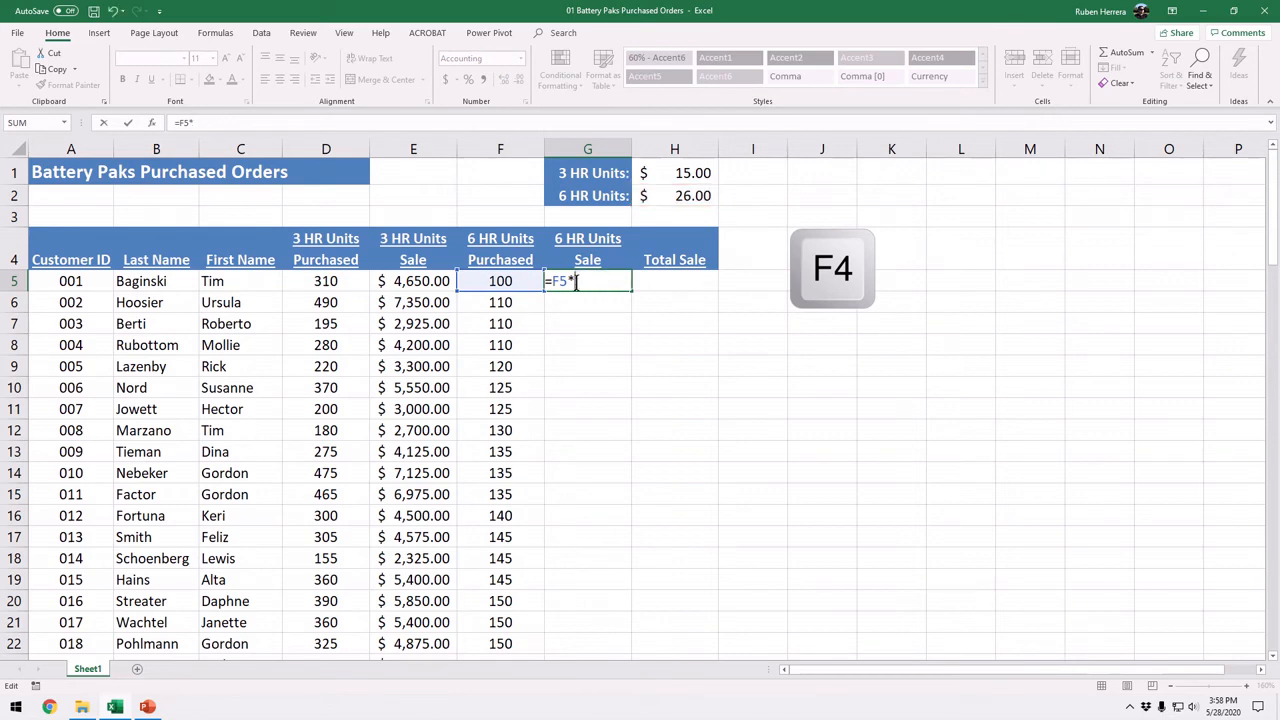
click(673, 198)
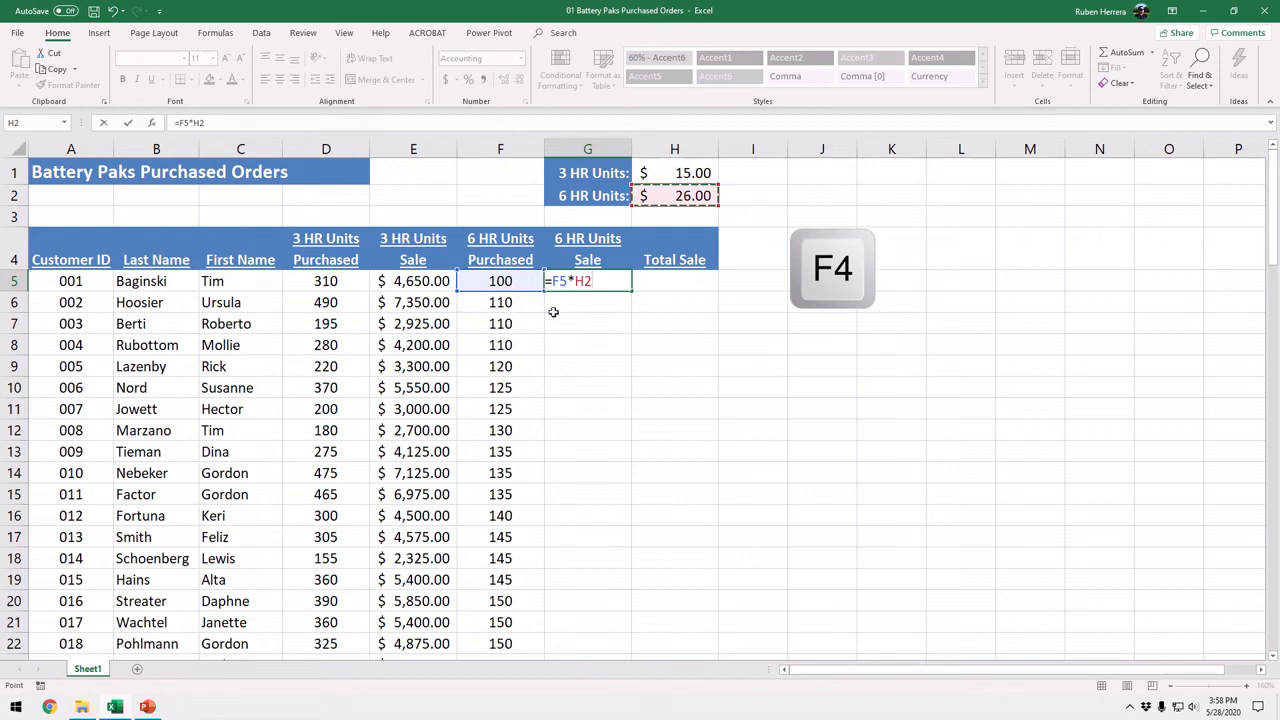
key(Return)
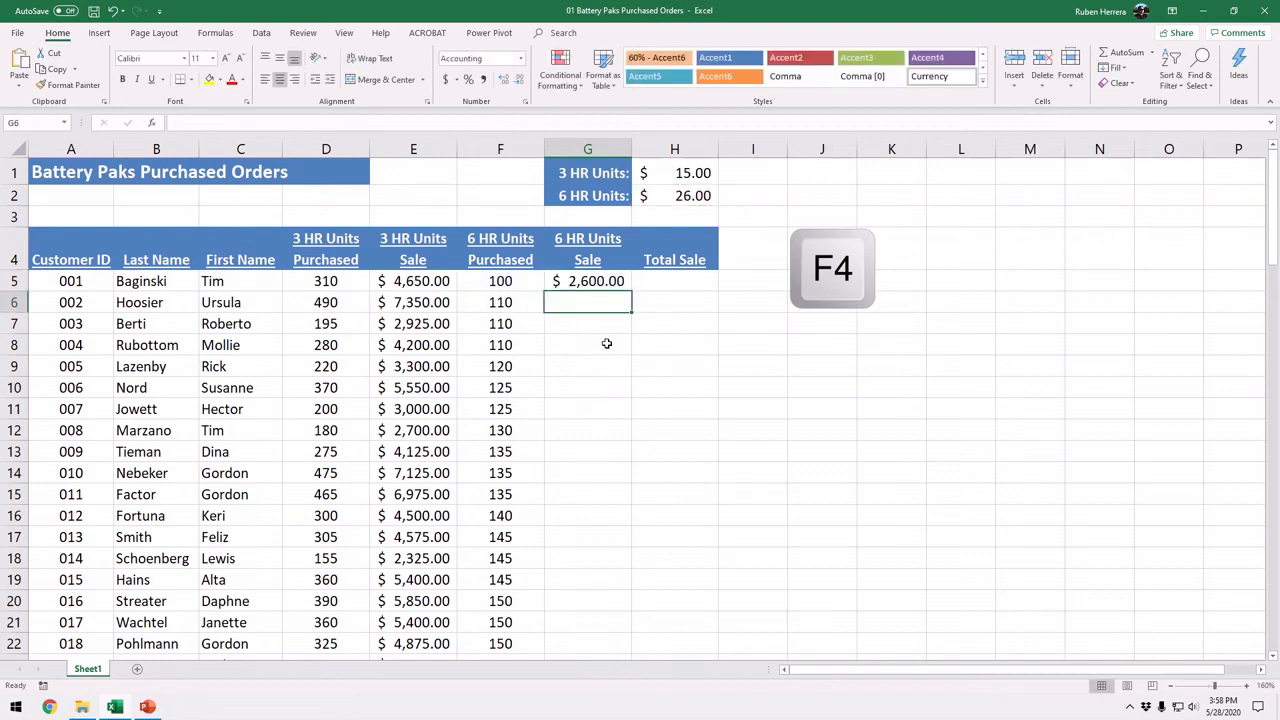
Step: Cycle the H2 reference in the G5 formula through its reference types and commit it as absolute, =F5*$H$2
double_click(607, 282)
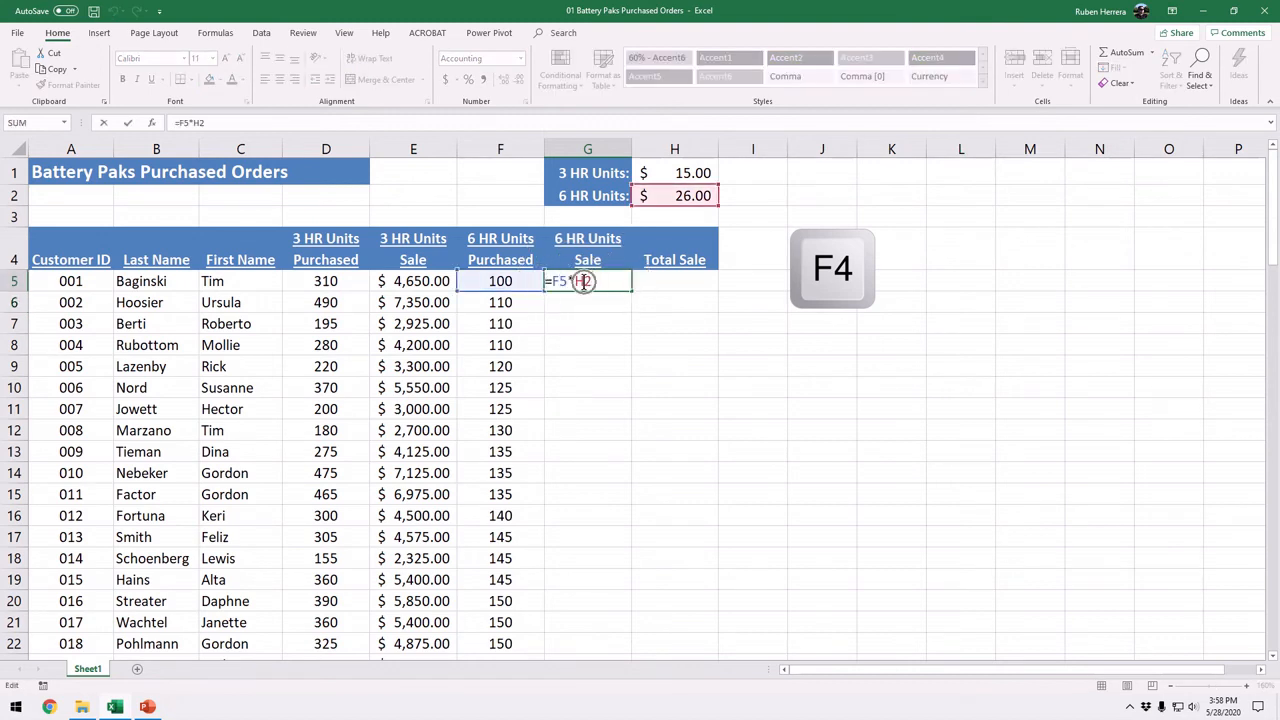
click(584, 283)
key(F4)
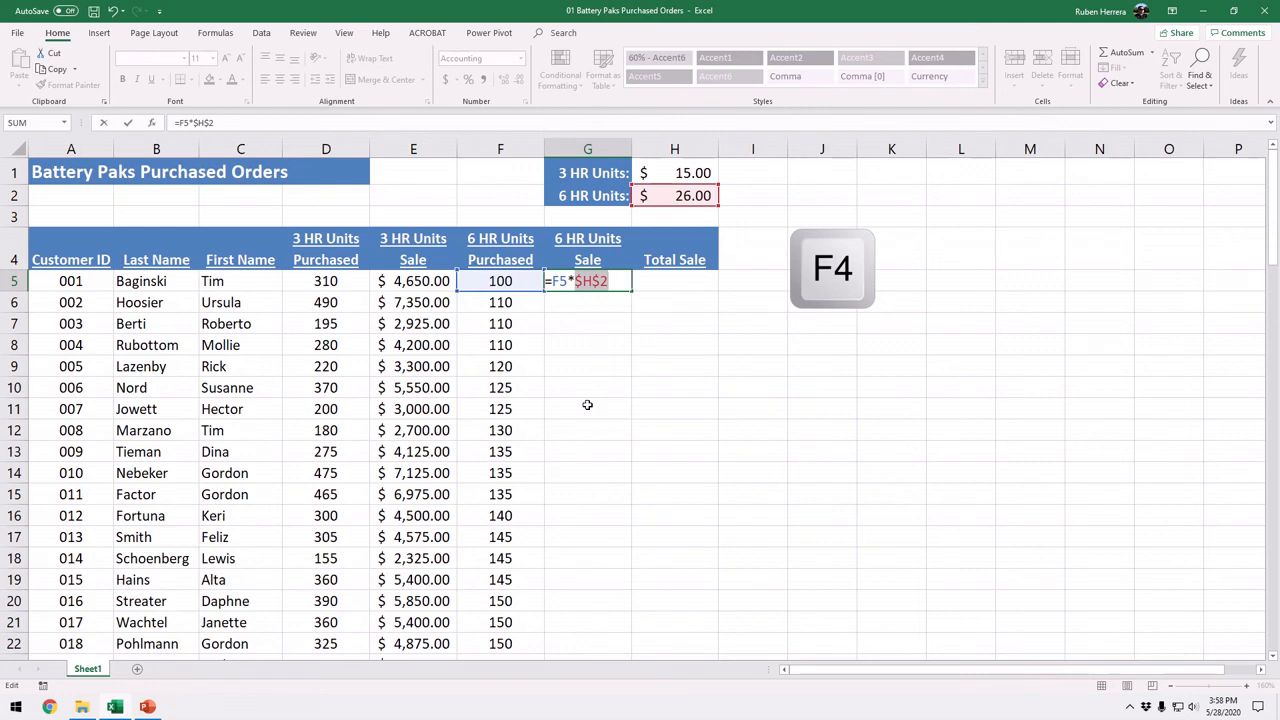
key(F4)
key(F4)
key(F4)
key(F4)
key(Return)
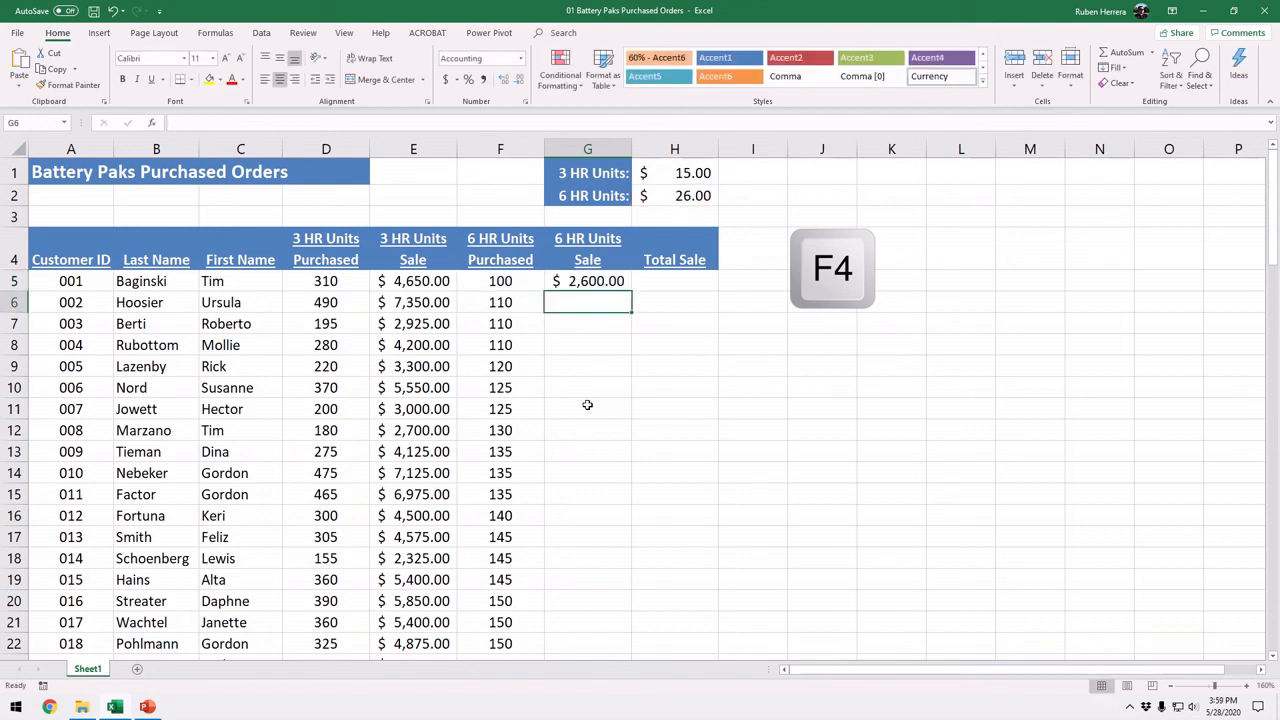
Step: Open the 6 HR Units Sale formula in G5 for editing
click(590, 282)
key(F2)
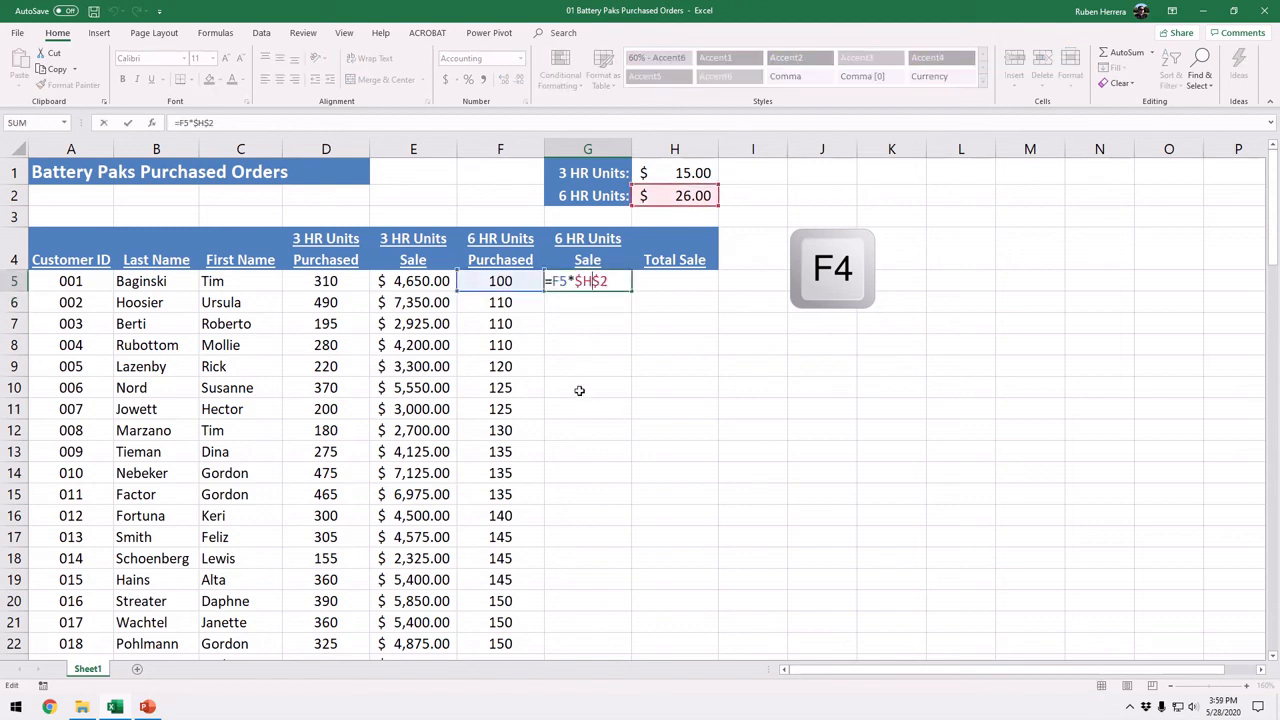